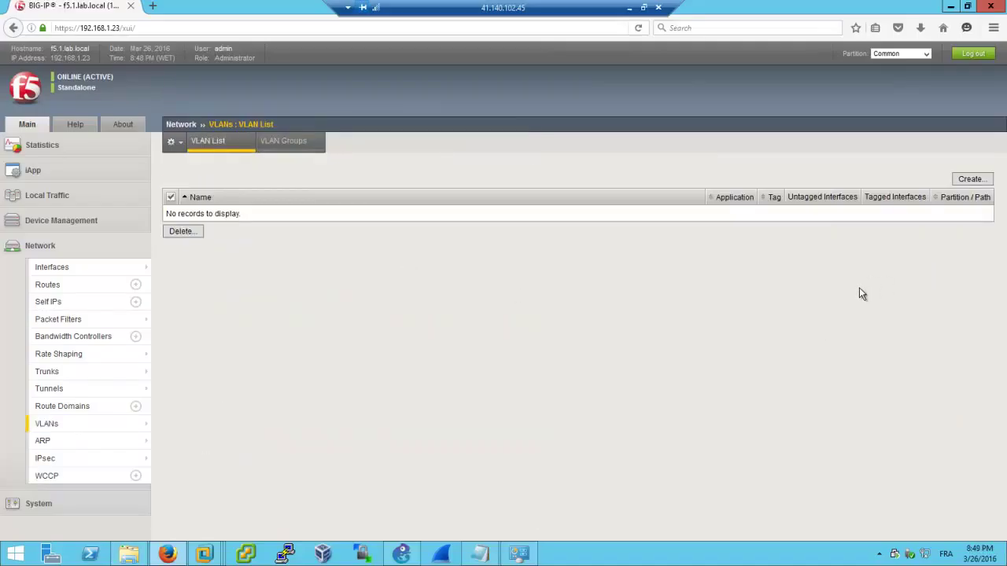
- Open the BIG-IP interface list and review the lab topology in GNS3 and on the PowerPoint network diagram
{"action": "left_click", "coordinate": [982, 178]}
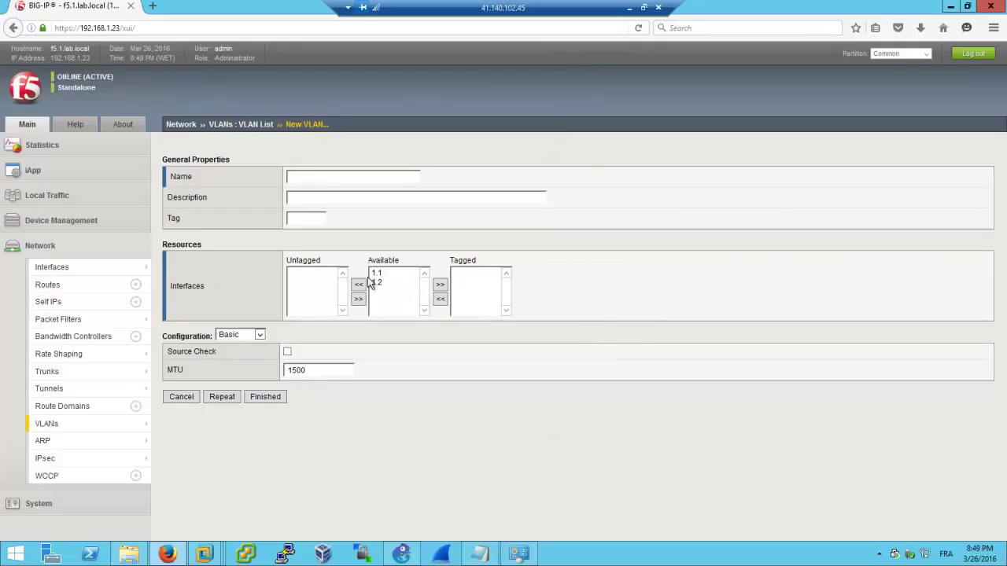
{"action": "left_click", "coordinate": [82, 272]}
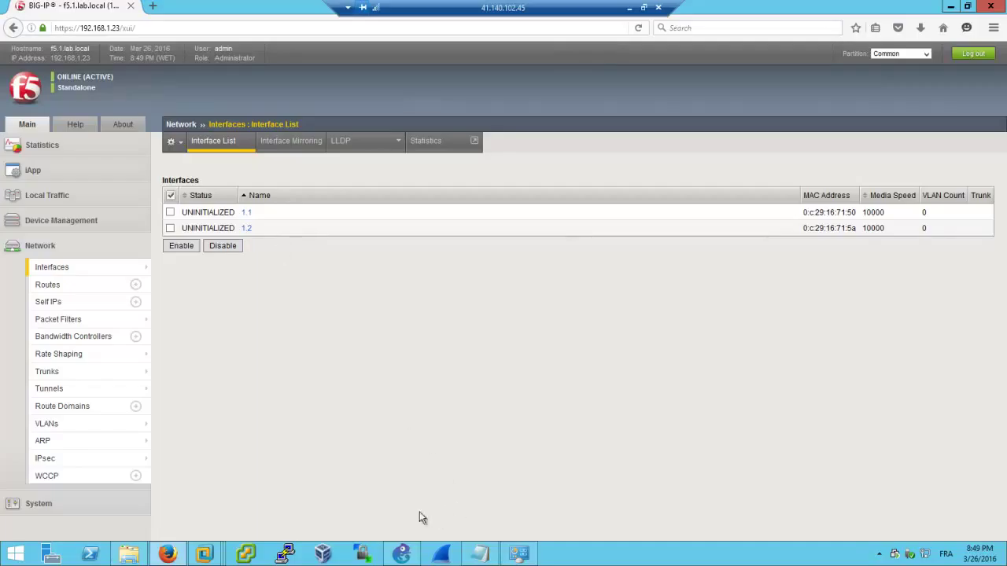
{"action": "left_click", "coordinate": [401, 554]}
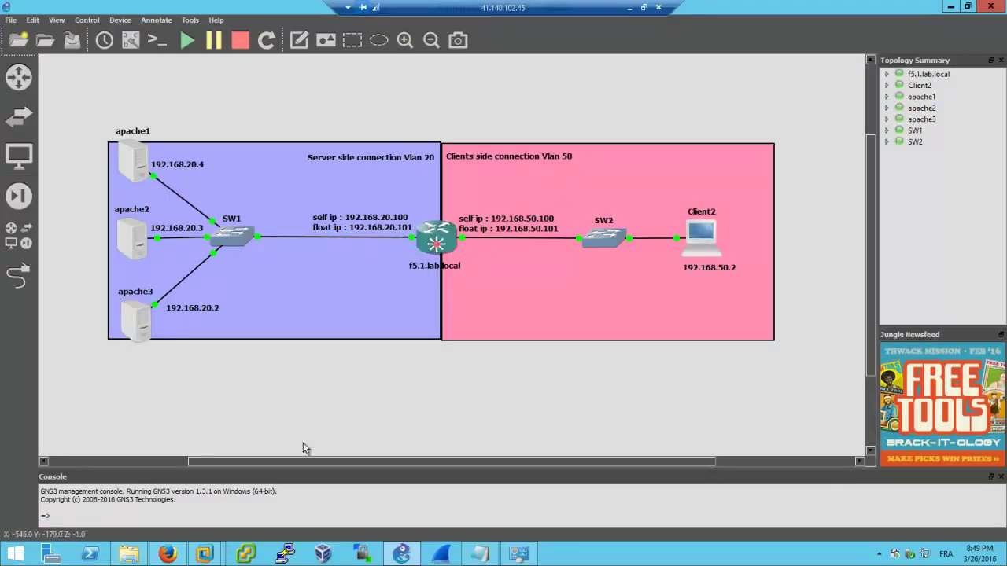
{"action": "left_click", "coordinate": [628, 7]}
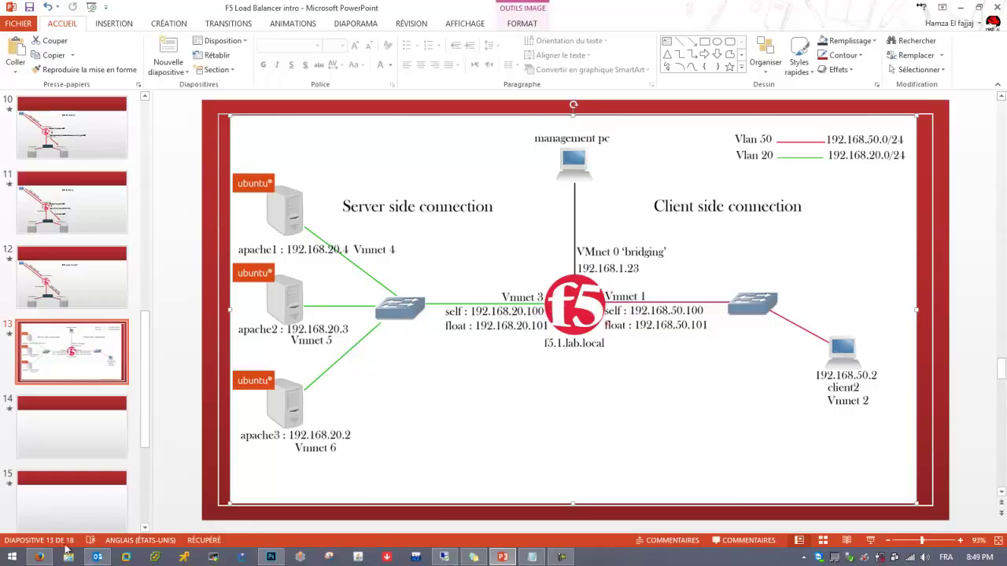
{"action": "left_click", "coordinate": [470, 557]}
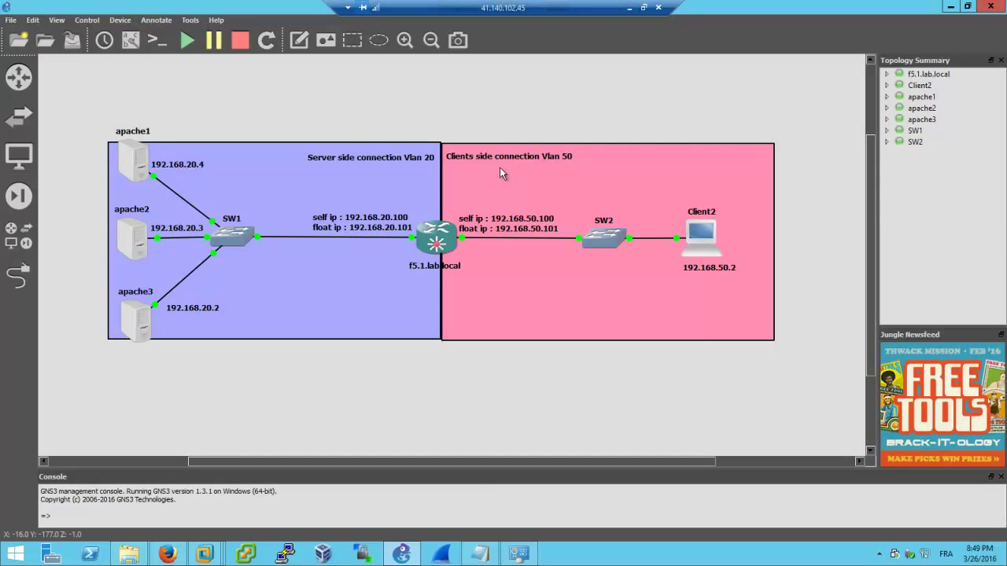
- Switch to Firefox and examine the MAC addresses of interfaces 1.1 and 1.2 in the interface list
{"action": "left_click", "coordinate": [169, 554]}
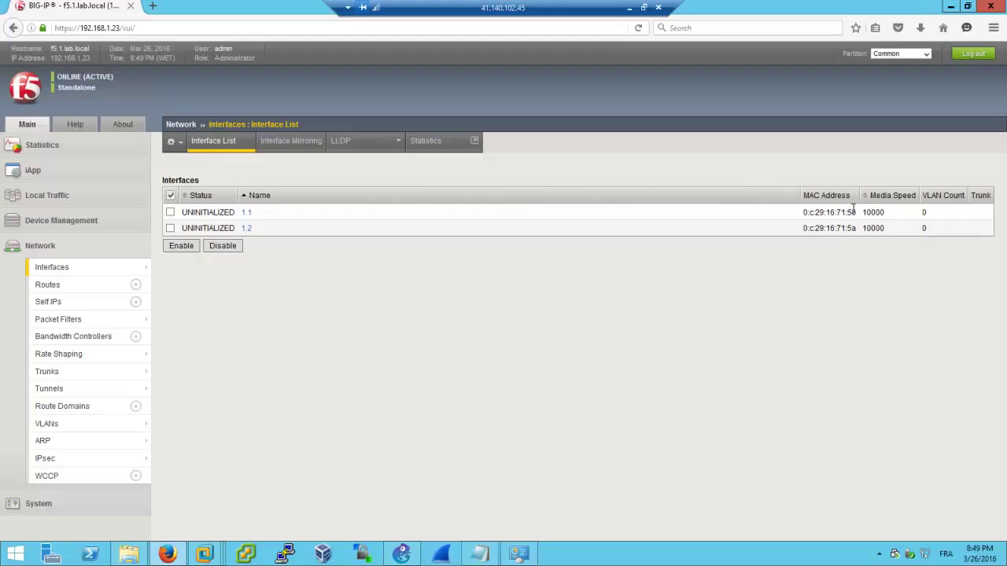
{"action": "left_click_drag", "start_coordinate": [259, 218], "coordinate": [240, 218]}
{"action": "left_click_drag", "start_coordinate": [855, 213], "coordinate": [849, 211]}
{"action": "left_click_drag", "start_coordinate": [259, 229], "coordinate": [243, 230]}
- Switch to VMware, open the BIGIP_1 virtual machine settings and inspect Network Adapters 2 and 3
{"action": "mouse_move", "coordinate": [199, 556]}
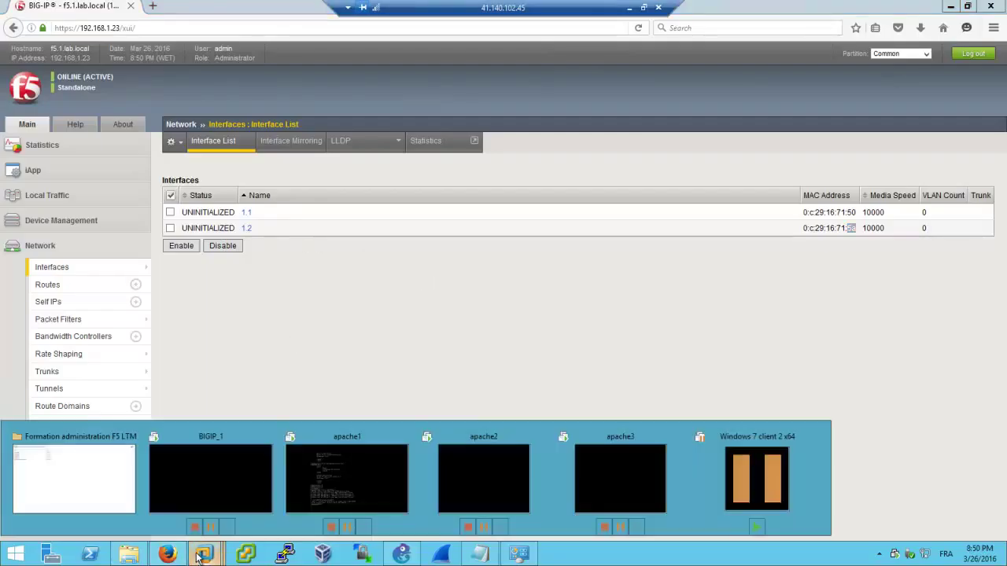
{"action": "left_click", "coordinate": [220, 470]}
{"action": "right_click", "coordinate": [310, 56]}
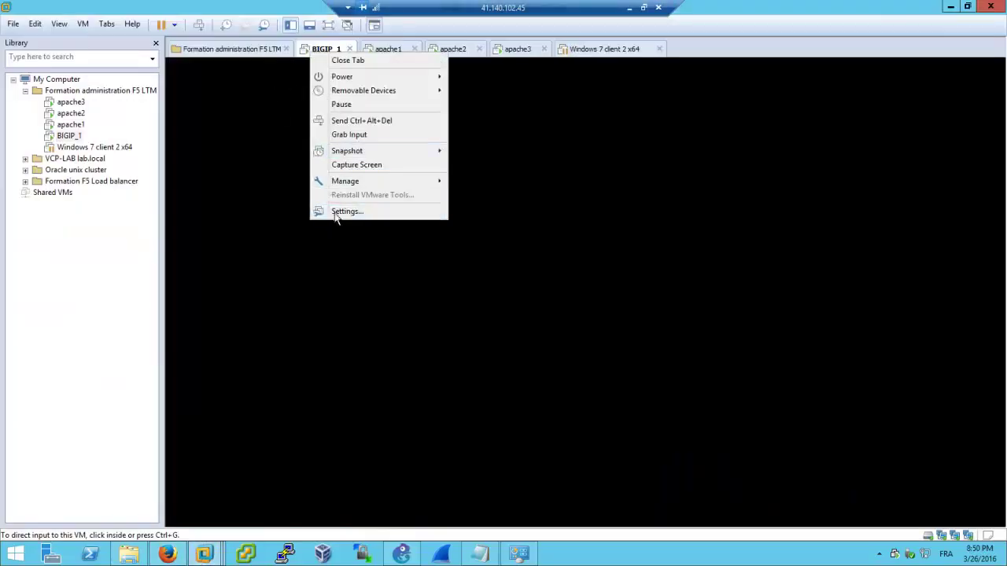
{"action": "left_click", "coordinate": [357, 228]}
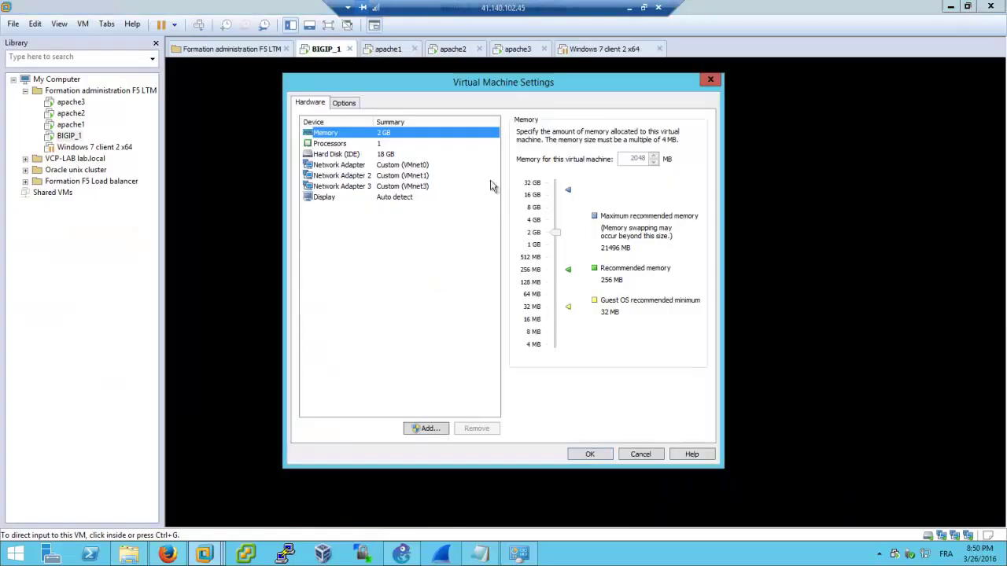
{"action": "left_click", "coordinate": [425, 177]}
{"action": "left_click", "coordinate": [427, 189]}
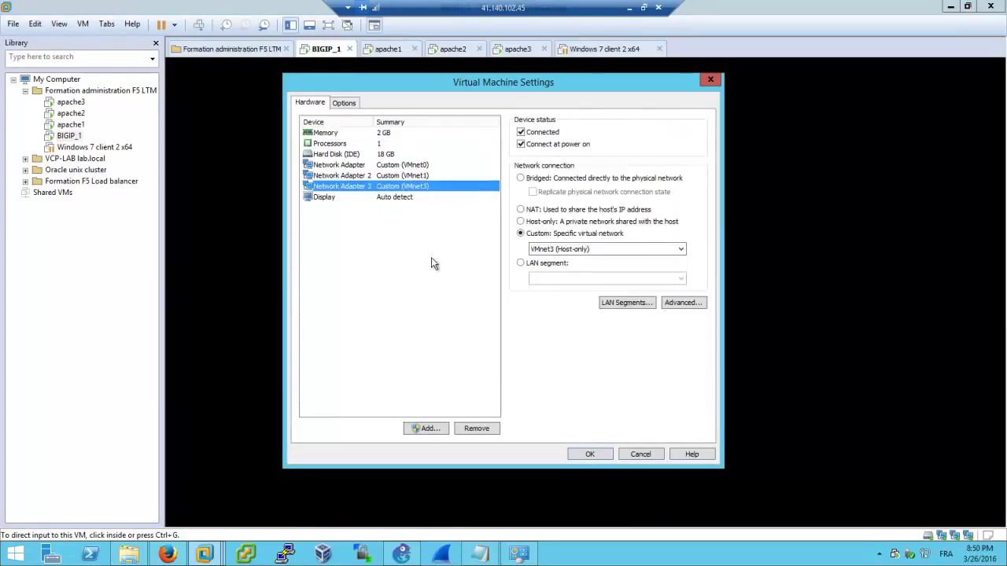
{"action": "left_click", "coordinate": [420, 178]}
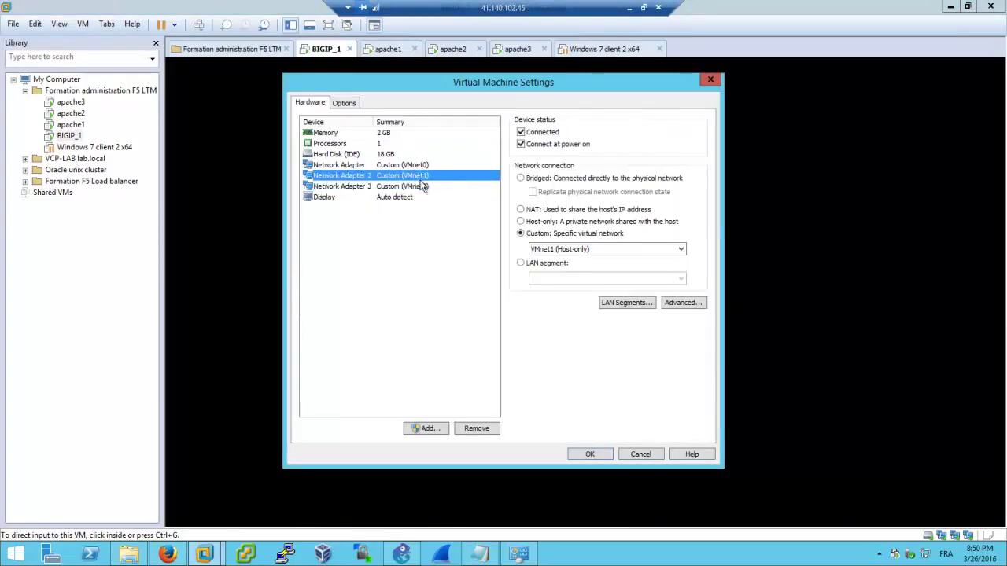
- Check the MAC address of BIGIP_1's Network Adapter 2 in its advanced settings and cancel the dialog
{"action": "left_click", "coordinate": [167, 554]}
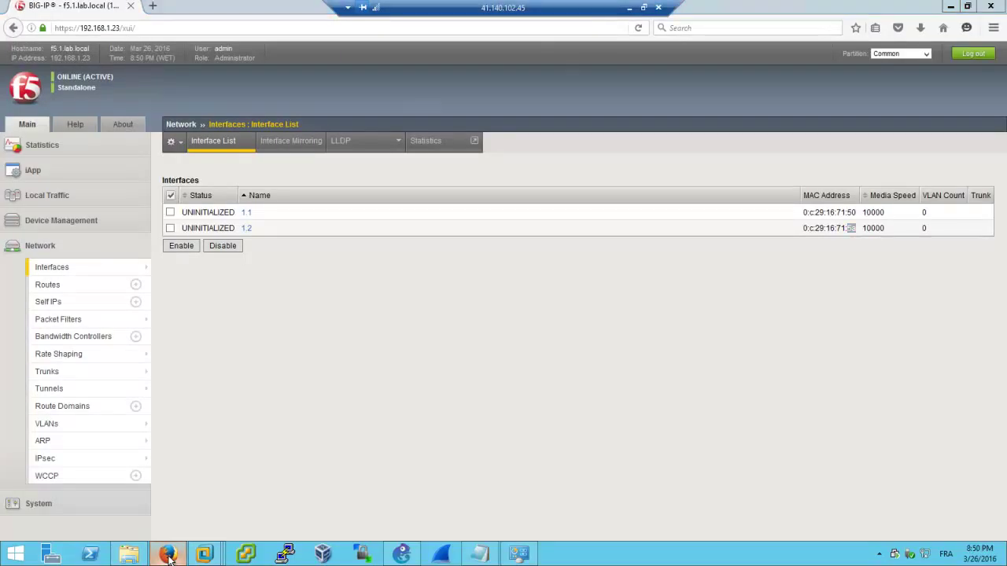
{"action": "left_click", "coordinate": [167, 554]}
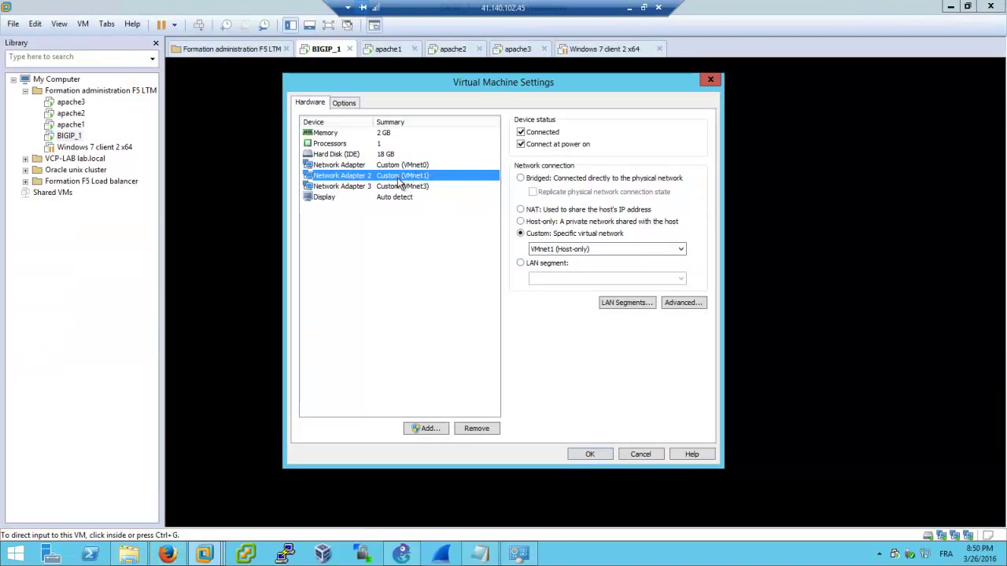
{"action": "left_click", "coordinate": [683, 302]}
{"action": "left_click", "coordinate": [488, 340]}
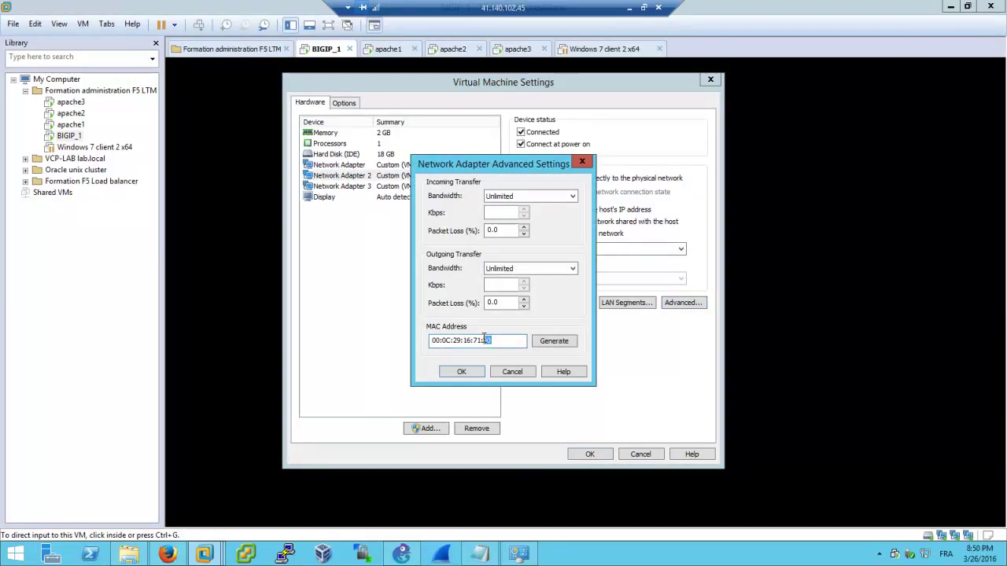
{"action": "left_click", "coordinate": [525, 372]}
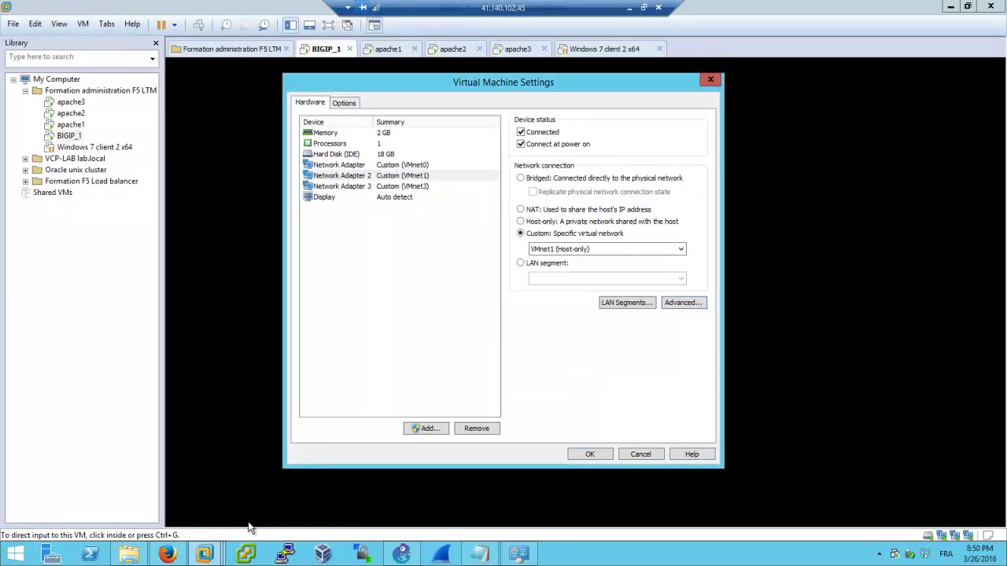
- Compare the MAC addresses of interfaces 1.1 and 1.2 in Firefox with the connections on the PowerPoint diagram
{"action": "left_click", "coordinate": [179, 554]}
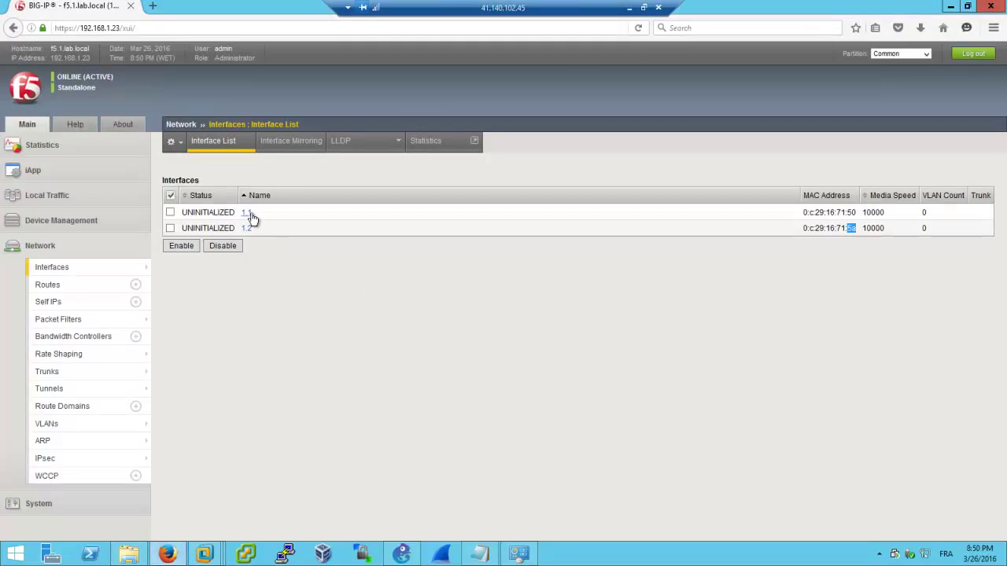
{"action": "left_click_drag", "start_coordinate": [853, 212], "coordinate": [769, 220]}
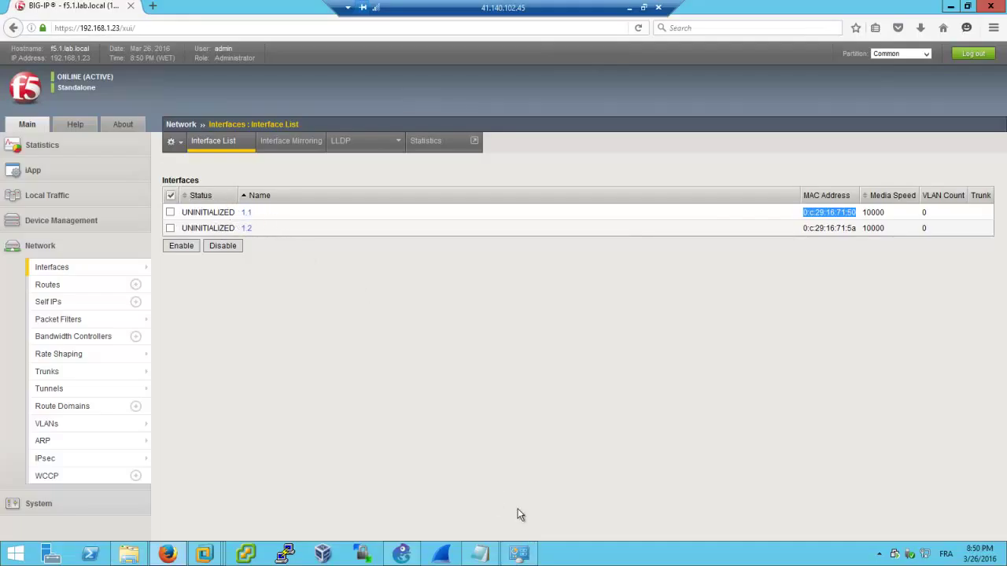
{"action": "left_click", "coordinate": [629, 11]}
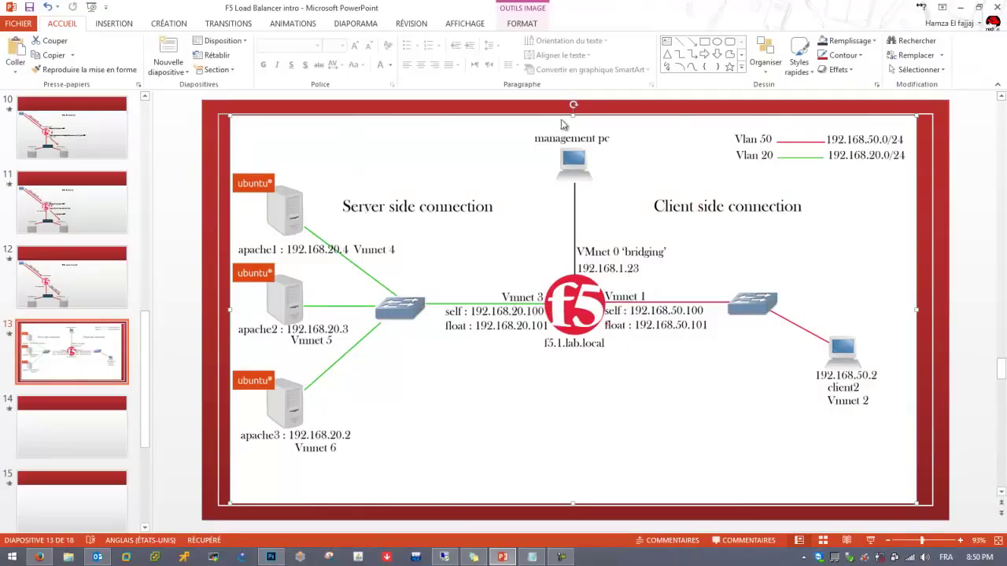
{"action": "left_click", "coordinate": [445, 557]}
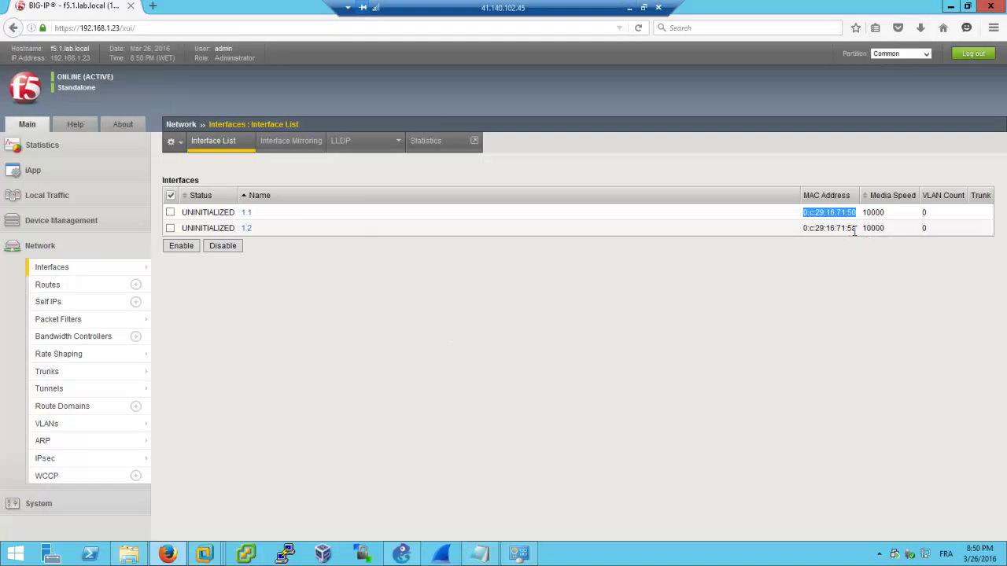
{"action": "left_click_drag", "start_coordinate": [858, 229], "coordinate": [846, 228]}
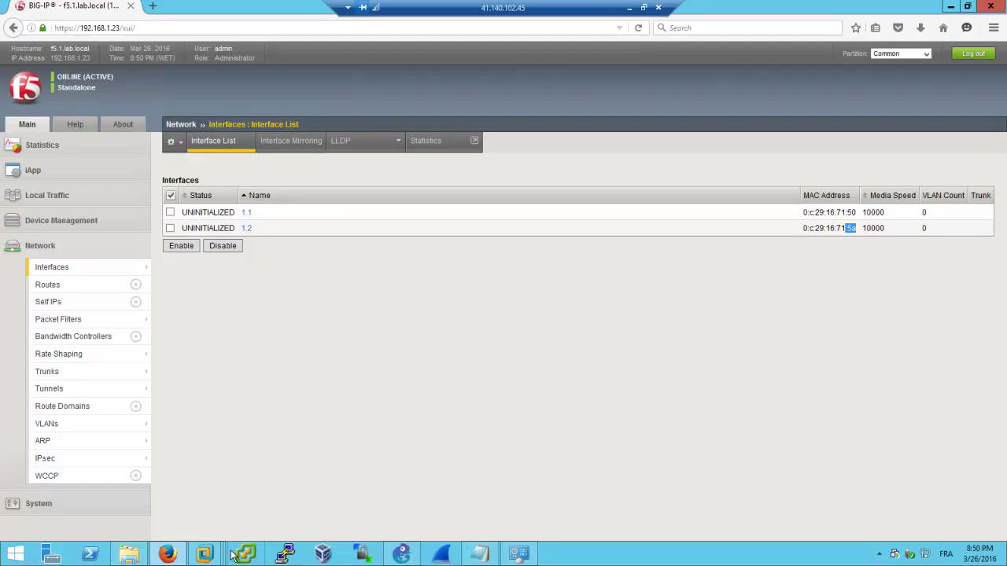
- Switch to VMware, check the MAC address of BIGIP_1's Network Adapter 3 and cancel the virtual machine settings
{"action": "mouse_move", "coordinate": [205, 555]}
{"action": "left_click", "coordinate": [231, 467]}
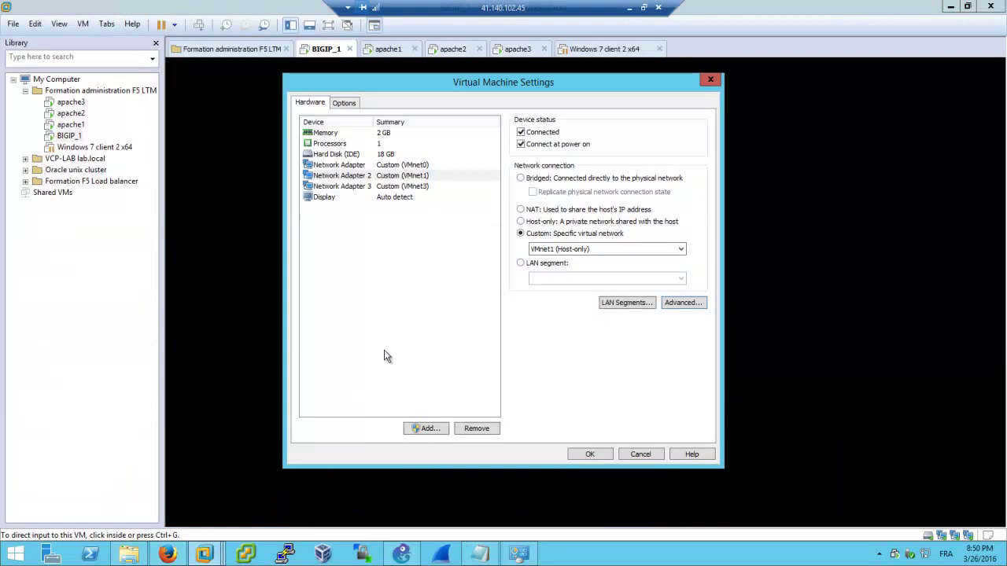
{"action": "left_click", "coordinate": [397, 187]}
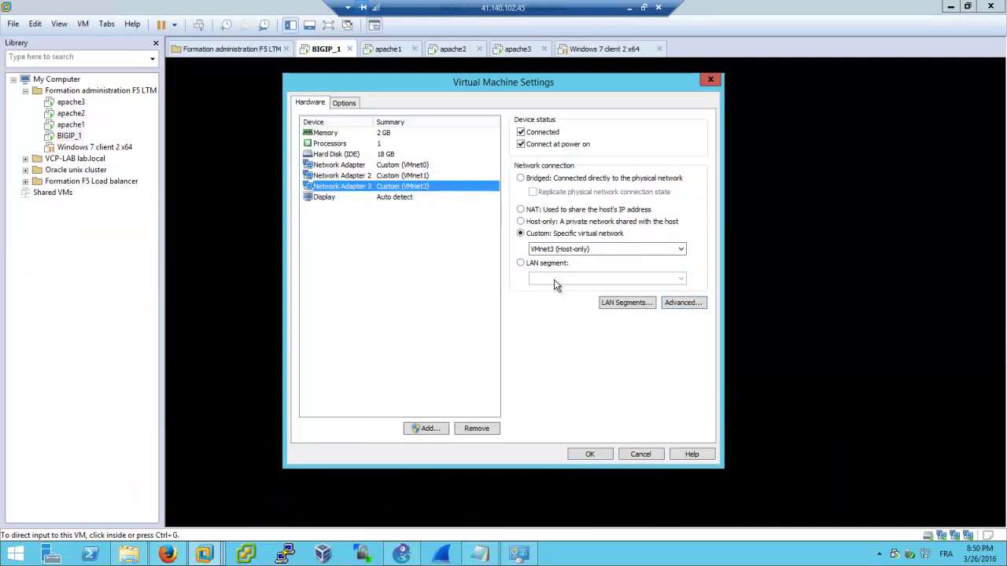
{"action": "left_click", "coordinate": [682, 303]}
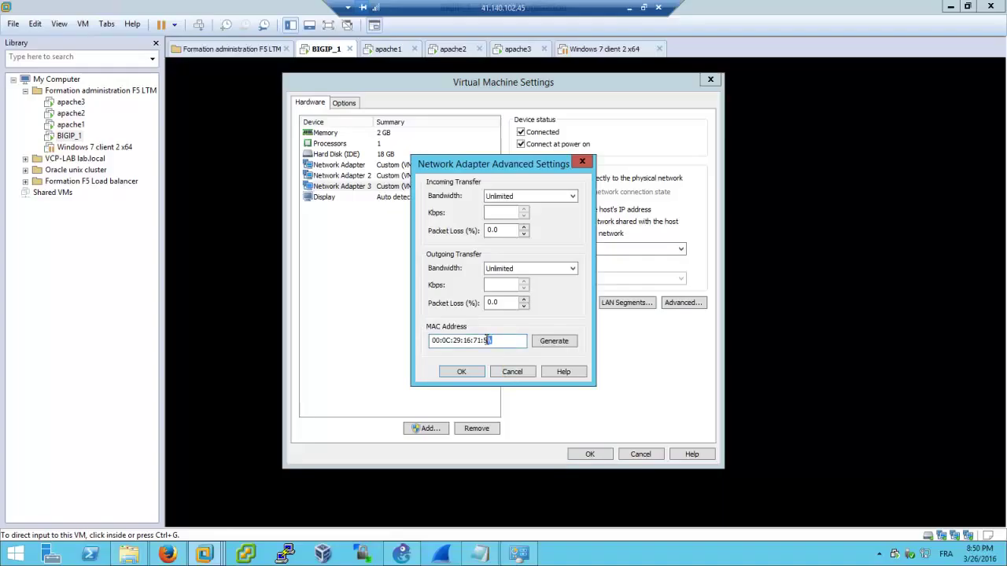
{"action": "left_click", "coordinate": [516, 342]}
{"action": "left_click", "coordinate": [512, 373]}
{"action": "left_click", "coordinate": [641, 454]}
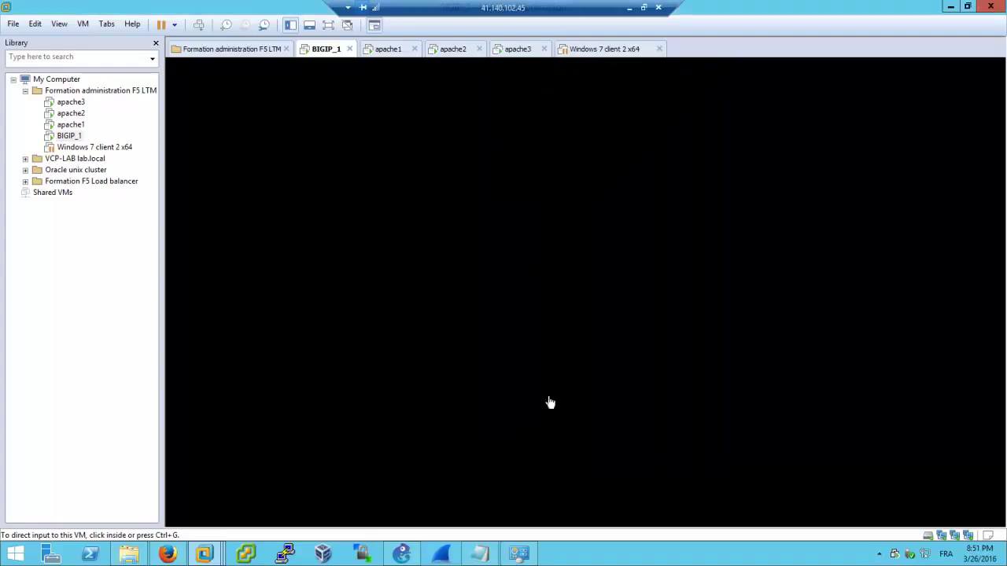
- Switch to Firefox and start a new VLAN named vlan_externe on the BIG-IP
{"action": "left_click", "coordinate": [167, 553]}
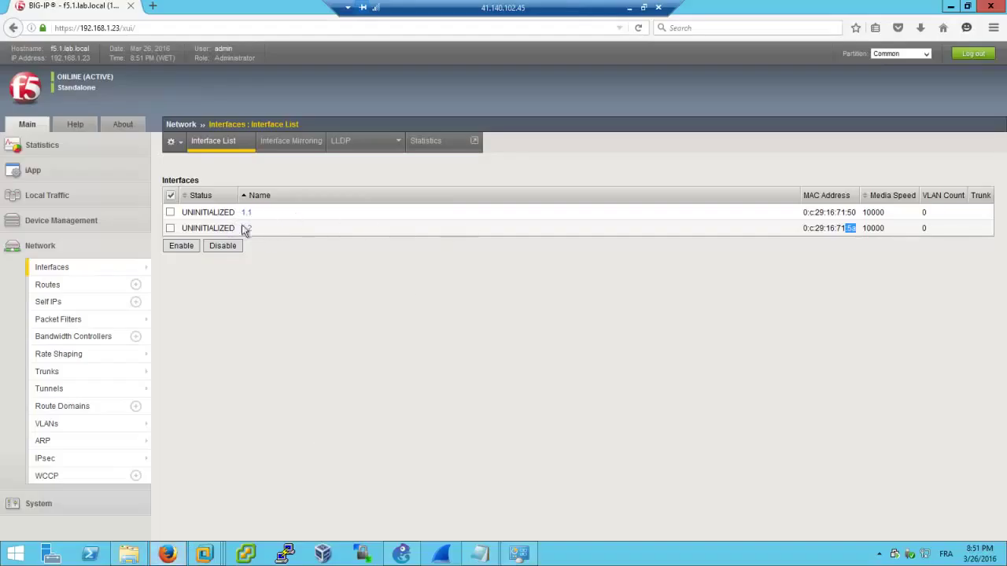
{"action": "left_click", "coordinate": [280, 279]}
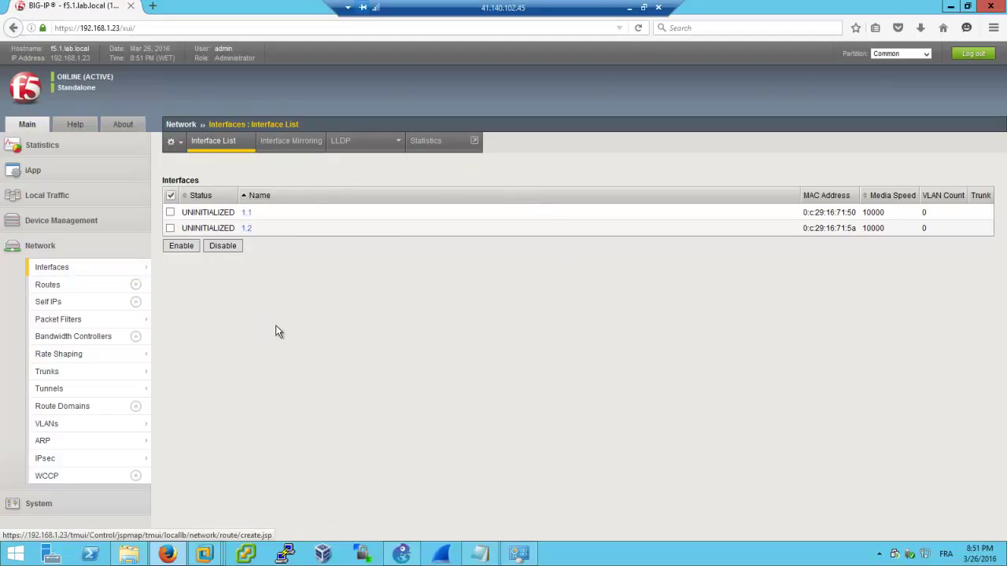
{"action": "left_click", "coordinate": [78, 424]}
{"action": "left_click", "coordinate": [970, 180]}
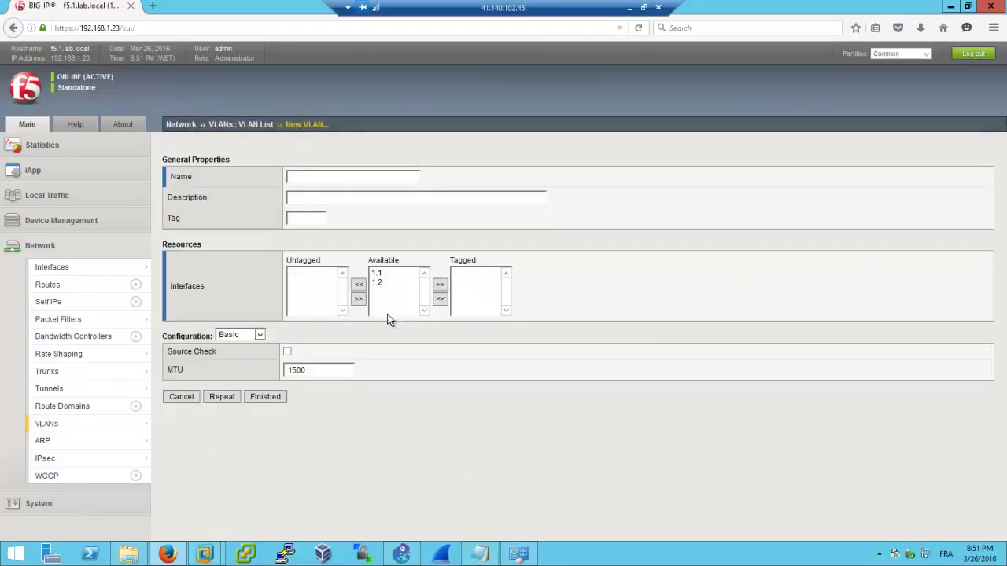
{"action": "left_click", "coordinate": [354, 174]}
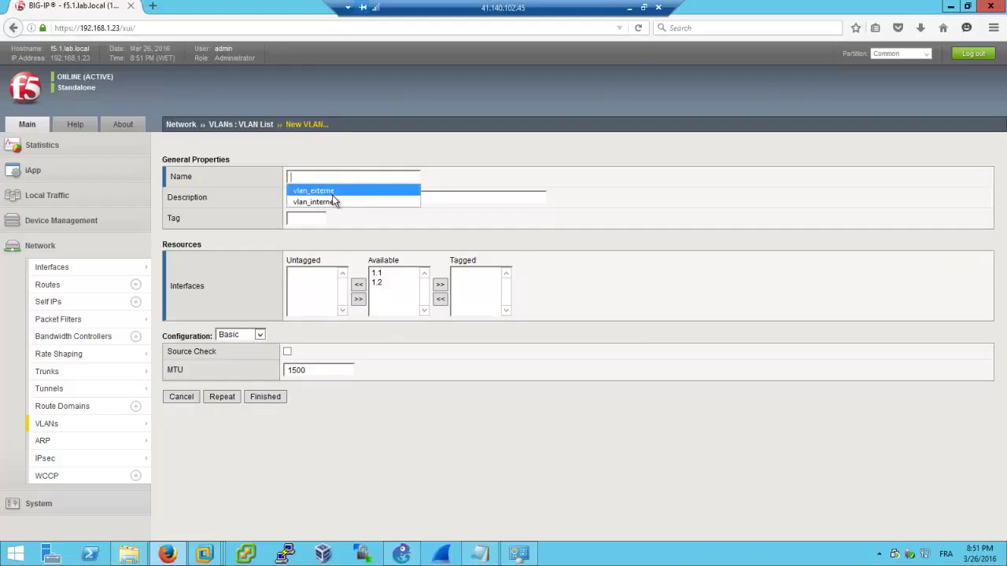
{"action": "left_click", "coordinate": [332, 195]}
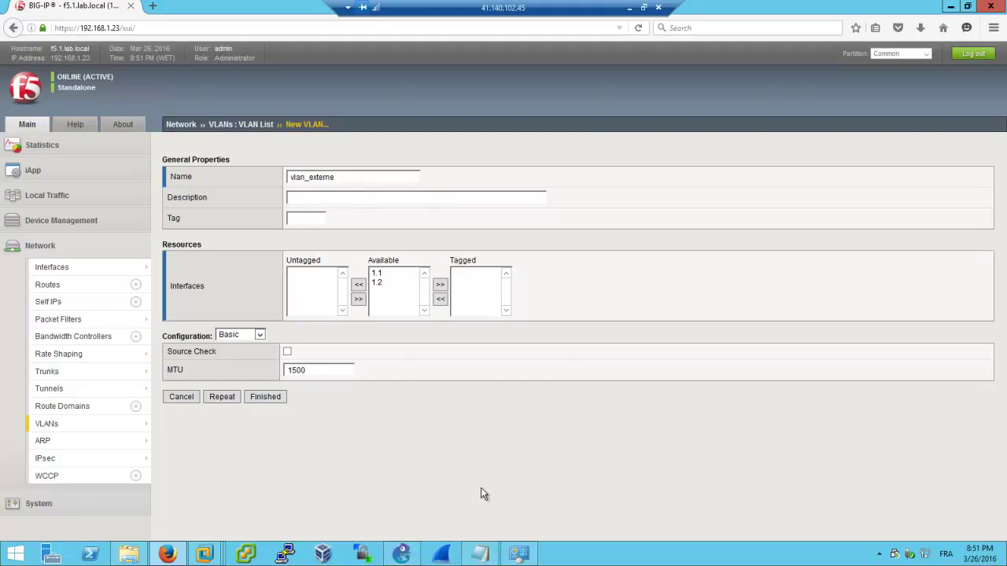
- Check the client-side VLAN in the GNS3 topology and the PowerPoint diagram, and return to the New VLAN form
{"action": "left_click", "coordinate": [365, 555]}
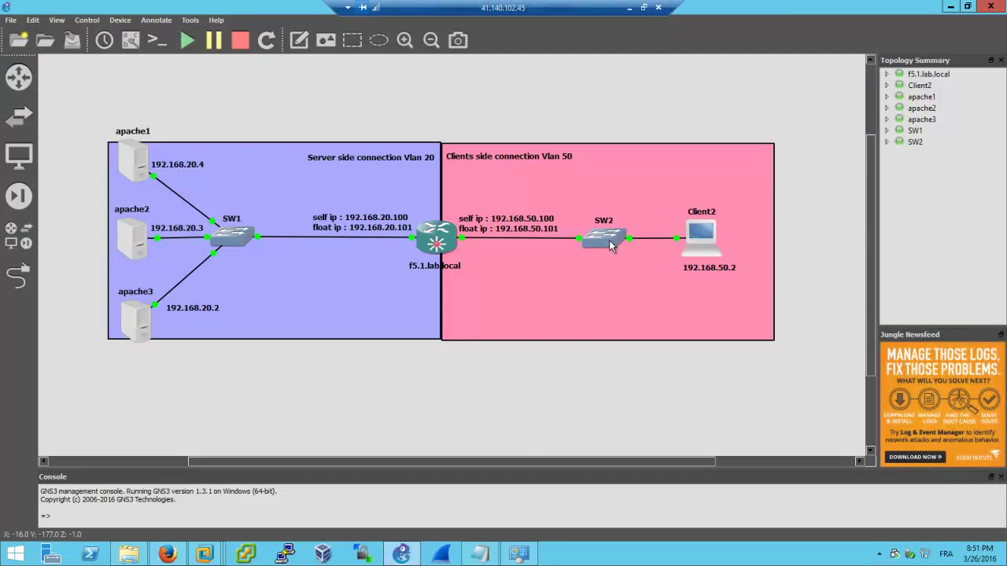
{"action": "left_click", "coordinate": [630, 8]}
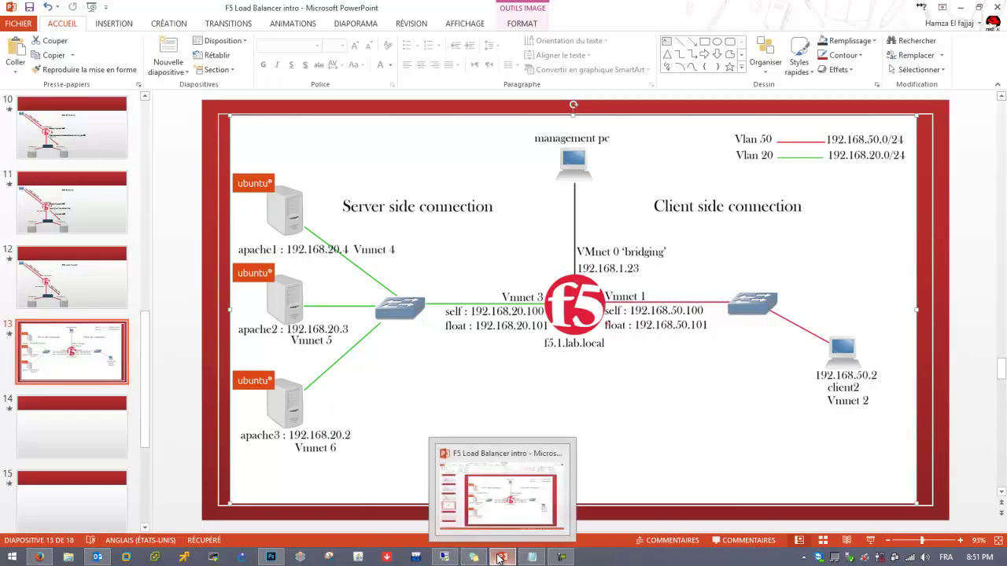
{"action": "left_click", "coordinate": [443, 558]}
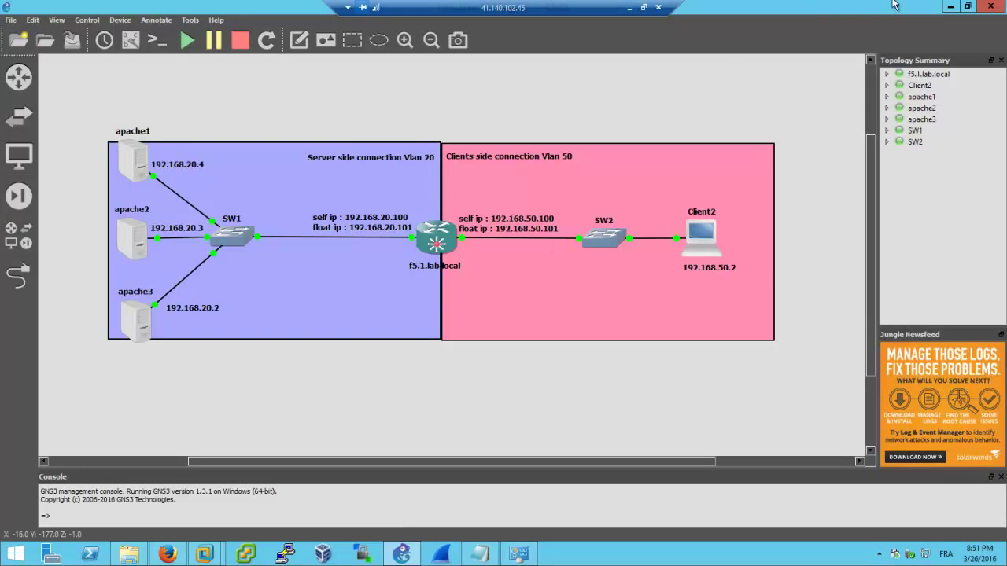
{"action": "left_click", "coordinate": [949, 7]}
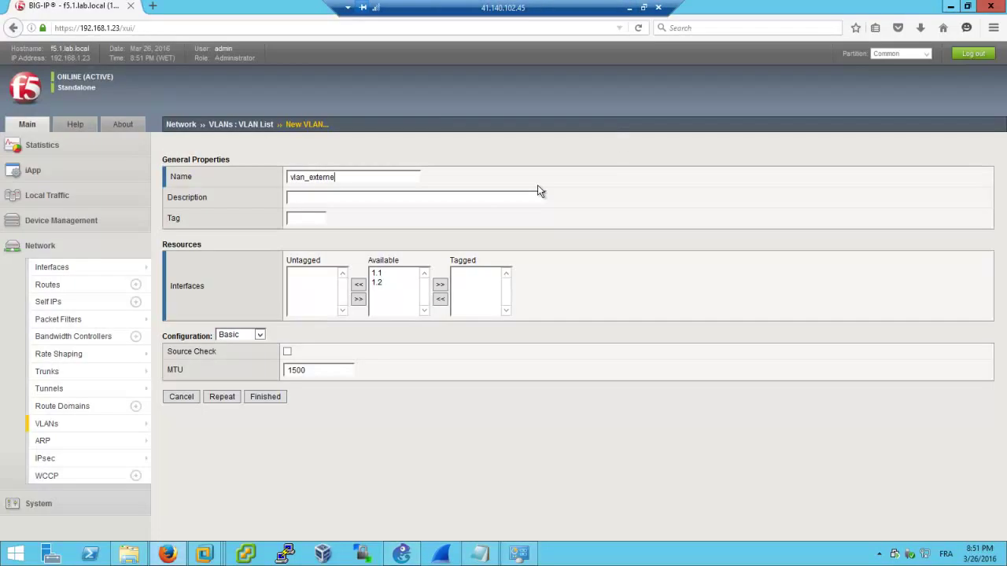
- Set the VLAN tag to 50 and assign interface 1.1 as untagged
{"action": "left_click", "coordinate": [311, 225]}
{"action": "type", "text": "50"}
{"action": "left_click", "coordinate": [309, 232]}
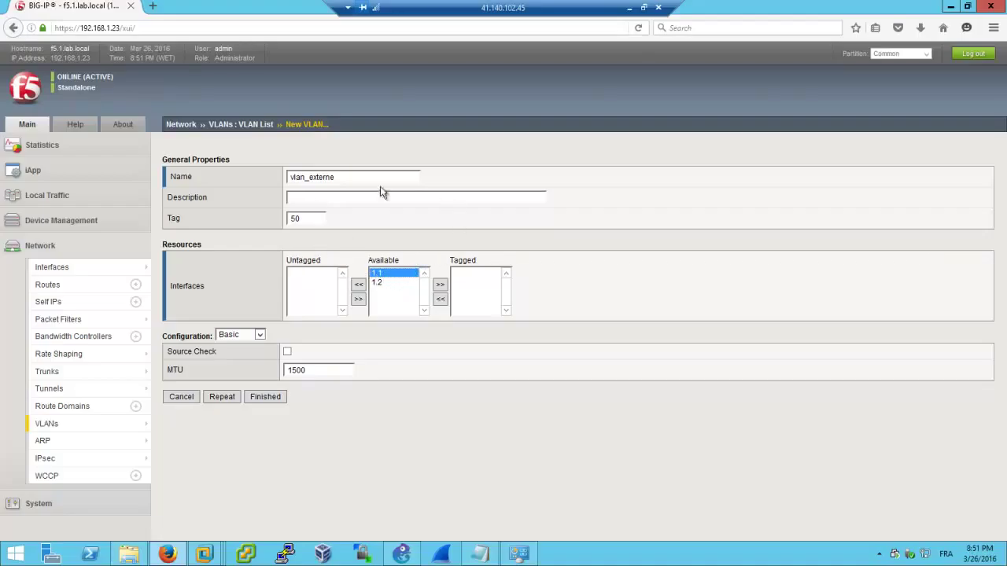
{"action": "left_click", "coordinate": [358, 285]}
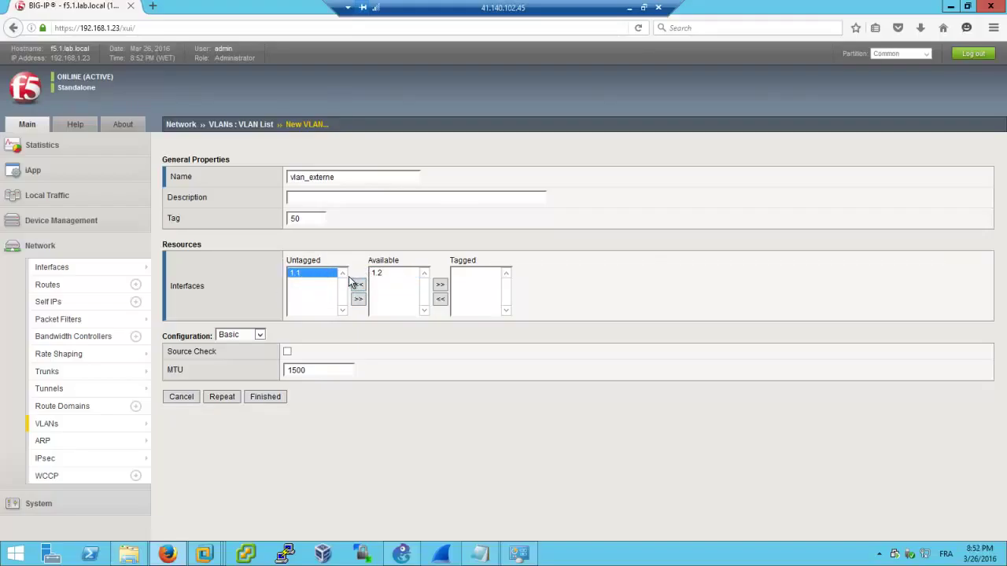
- Save vlan_externe and keep a fresh New VLAN form open for another VLAN
{"action": "left_click", "coordinate": [482, 282]}
{"action": "double_click", "coordinate": [463, 260]}
{"action": "left_click", "coordinate": [510, 272]}
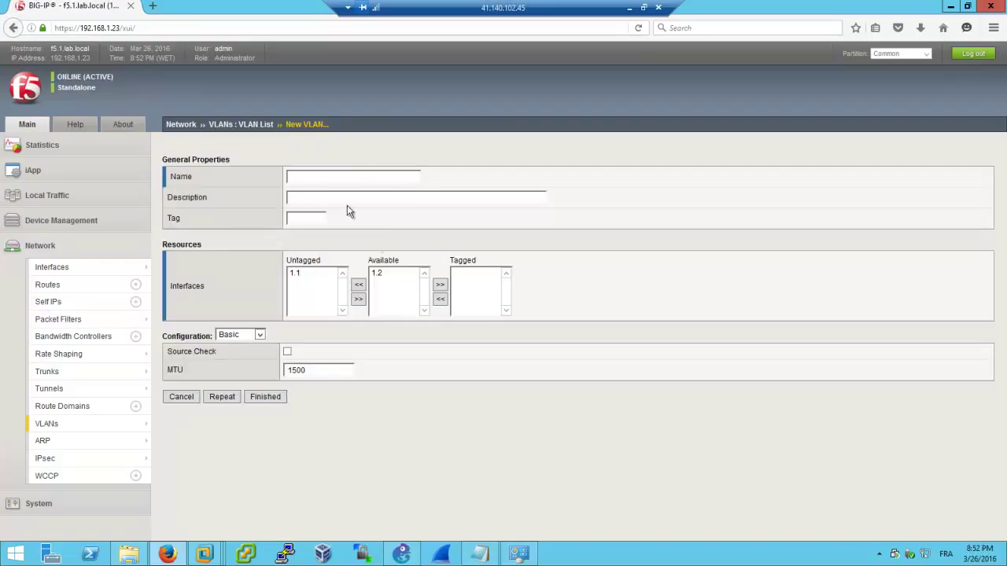
- Name the second VLAN vlan_interne and set its tag to 20
{"action": "left_click", "coordinate": [351, 175]}
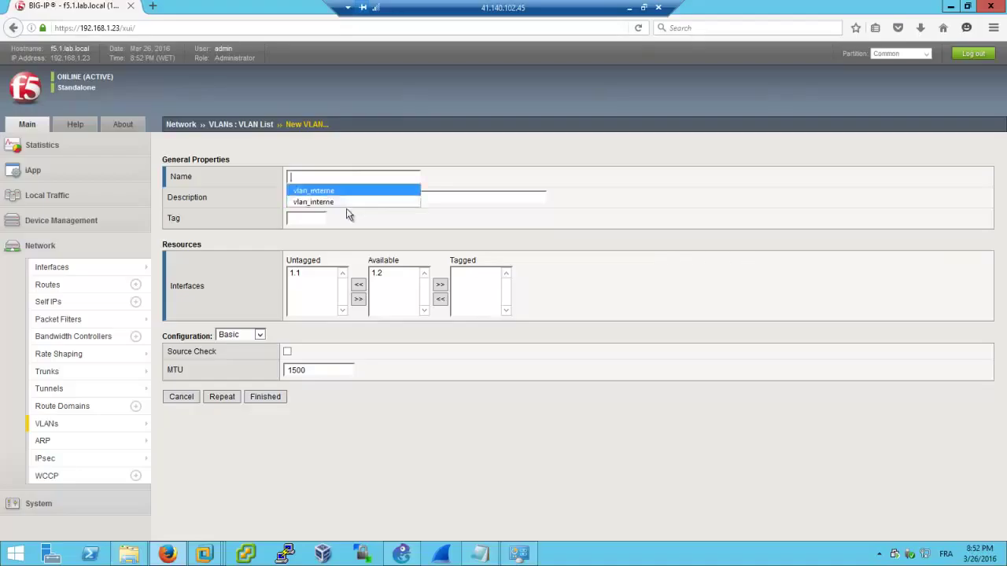
{"action": "left_click", "coordinate": [343, 202]}
{"action": "left_click", "coordinate": [307, 218]}
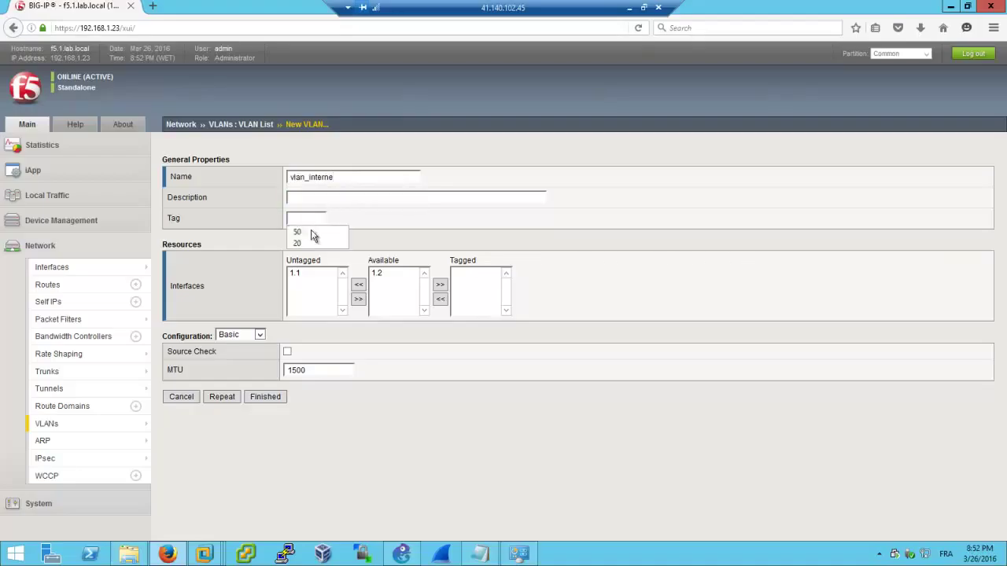
{"action": "left_click", "coordinate": [312, 243]}
- Replace untagged interface 1.1 with 1.2 for vlan_interne and finish creating the VLAN
{"action": "left_click", "coordinate": [309, 277]}
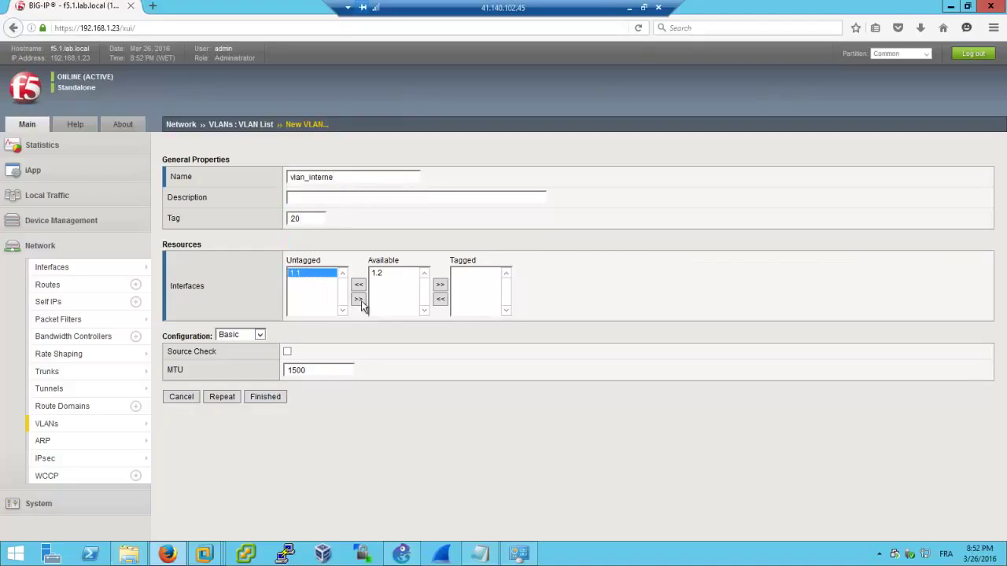
{"action": "left_click", "coordinate": [361, 300]}
{"action": "left_click", "coordinate": [381, 273]}
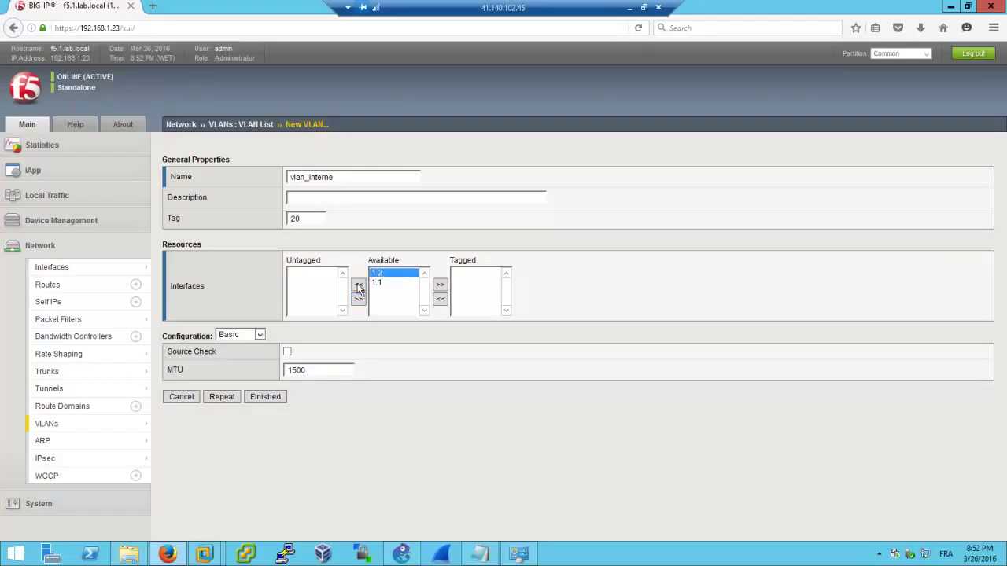
{"action": "left_click", "coordinate": [358, 284]}
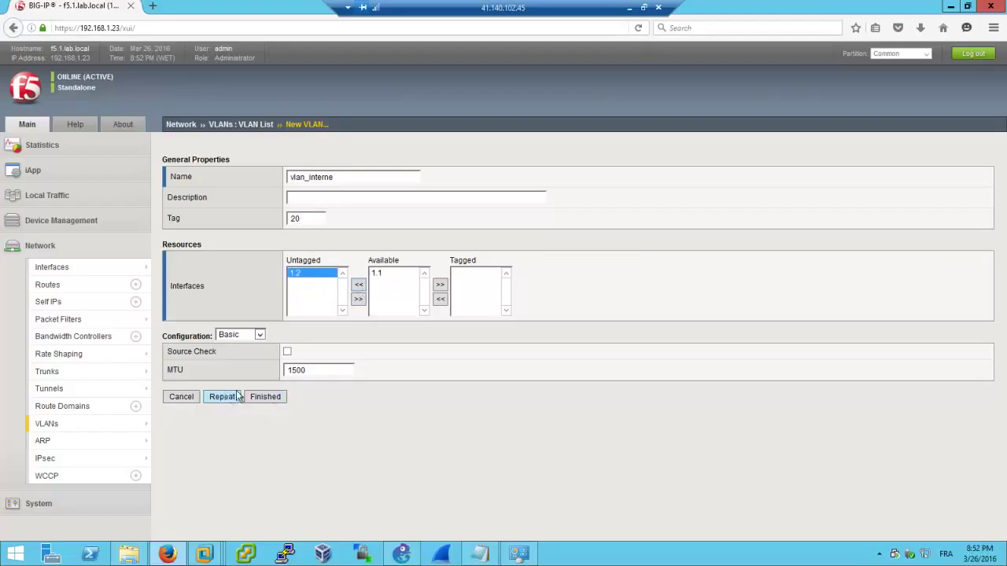
{"action": "left_click", "coordinate": [272, 398]}
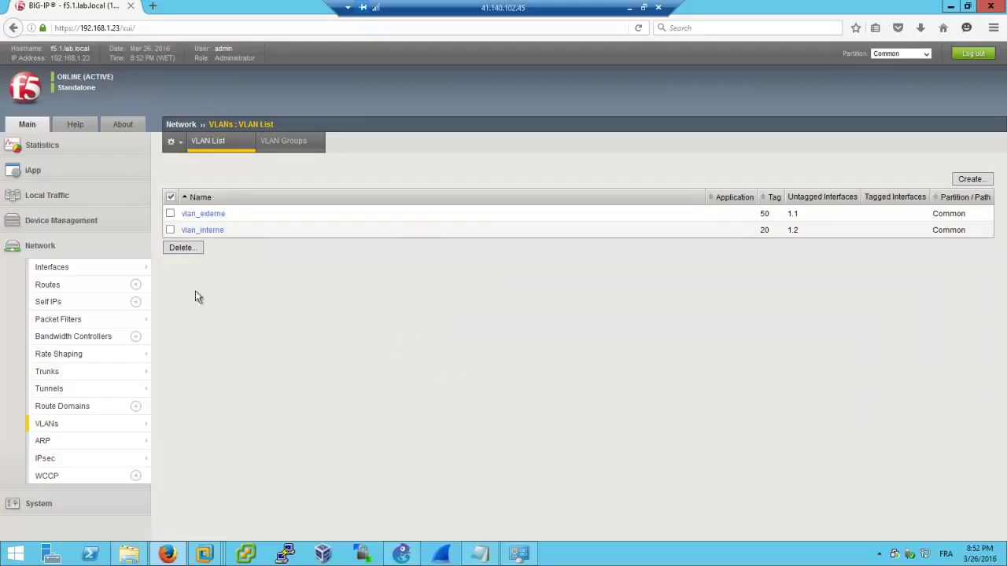
- Start a new self IP on the BIG-IP and name it self_internal
{"action": "left_click", "coordinate": [49, 304]}
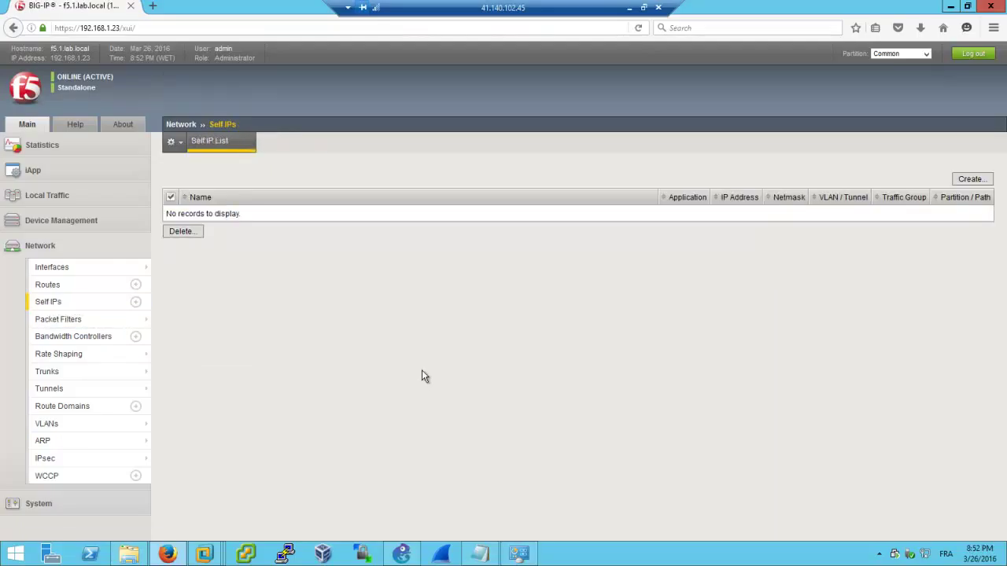
{"action": "left_click", "coordinate": [972, 180]}
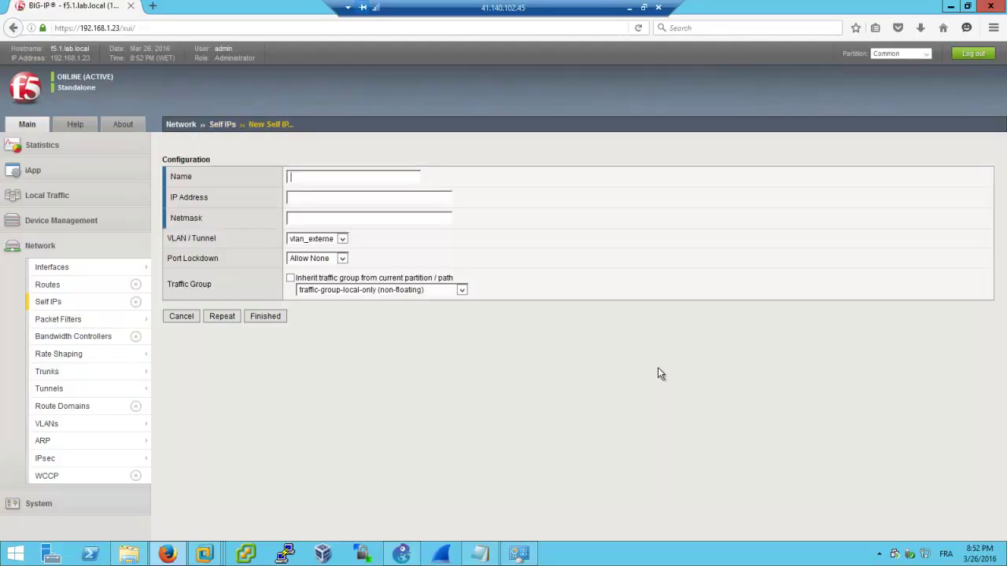
{"action": "left_click", "coordinate": [366, 176]}
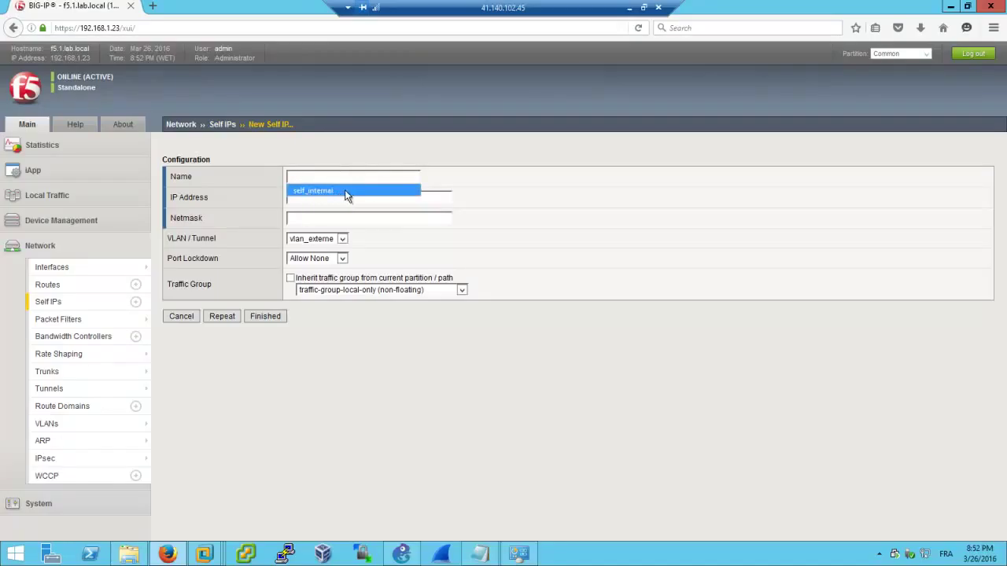
{"action": "left_click", "coordinate": [345, 190]}
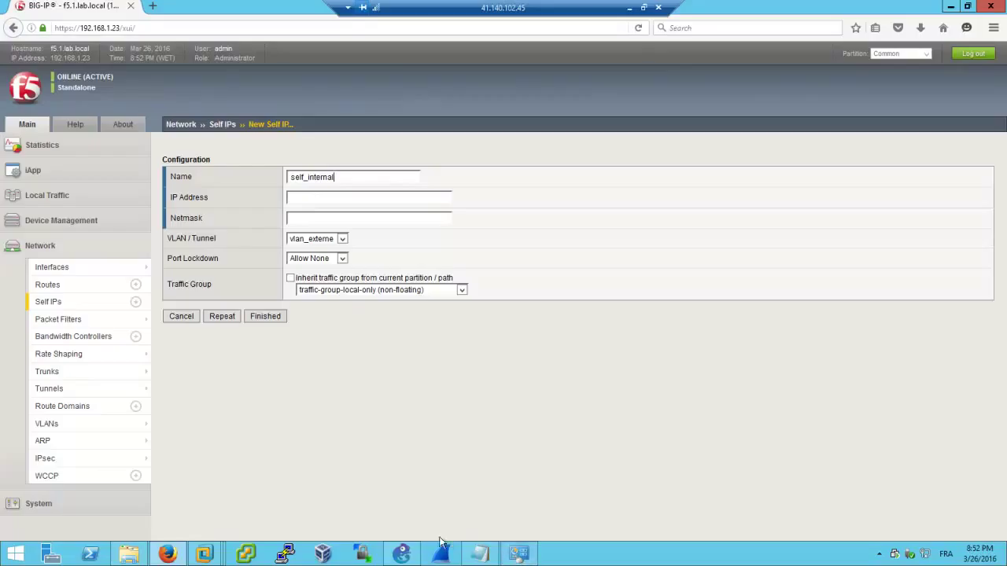
- Check the server-side self IP in the GNS3 topology, return to Firefox and set IP address 192.168.20.100 with netmask 255.255.255.0
{"action": "left_click", "coordinate": [401, 554]}
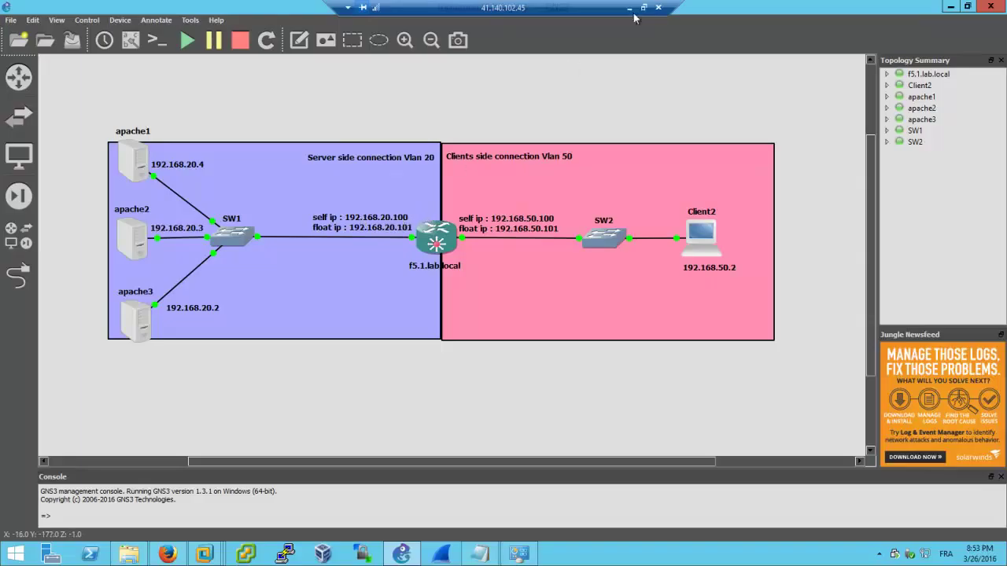
{"action": "left_click", "coordinate": [167, 555]}
{"action": "left_click", "coordinate": [344, 218]}
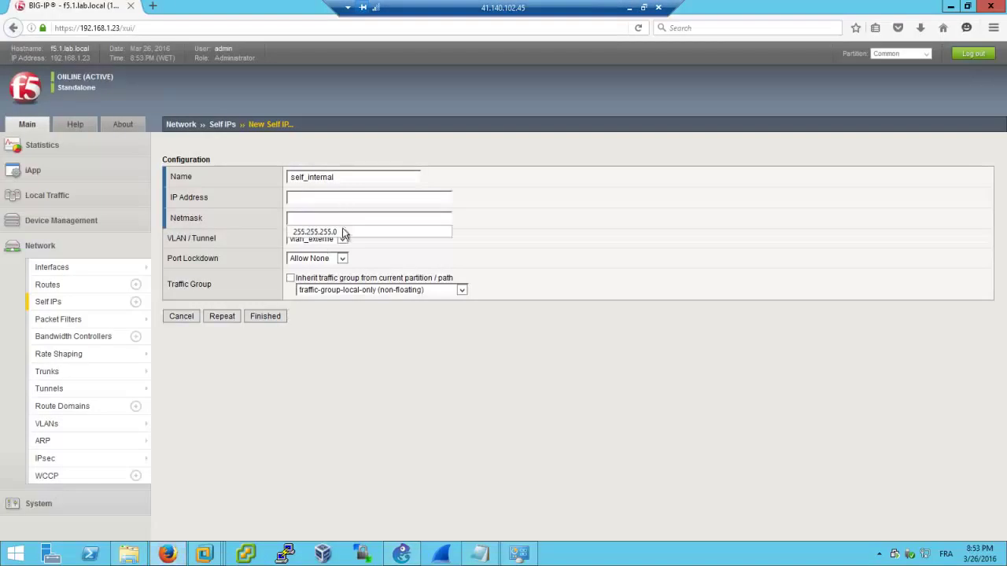
{"action": "left_click", "coordinate": [349, 199]}
{"action": "left_click", "coordinate": [348, 201]}
{"action": "left_click", "coordinate": [350, 212]}
{"action": "left_click", "coordinate": [346, 218]}
{"action": "left_click", "coordinate": [345, 231]}
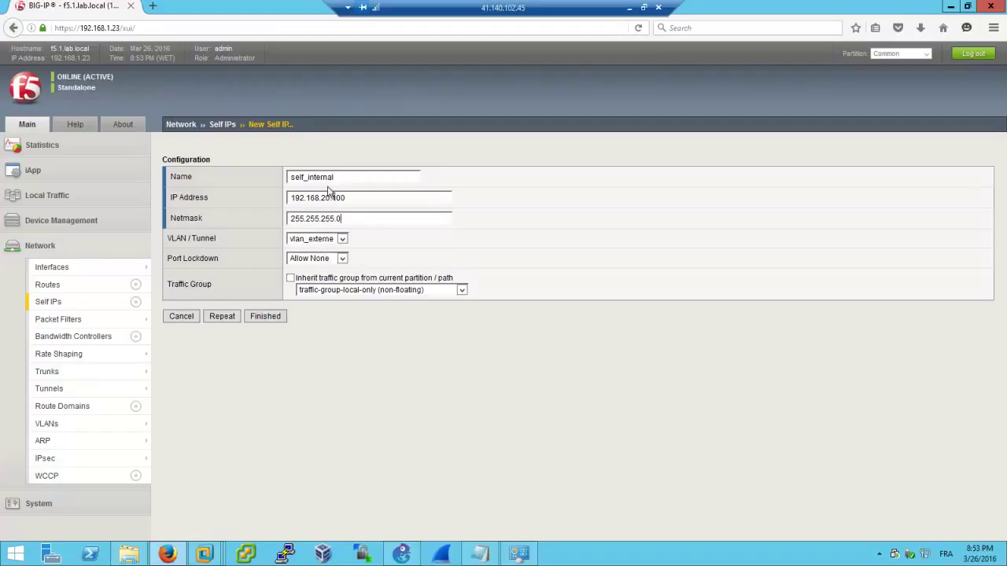
- Assign self_internal to vlan_interne and set its port lockdown to Allow Default
{"action": "left_click", "coordinate": [344, 240]}
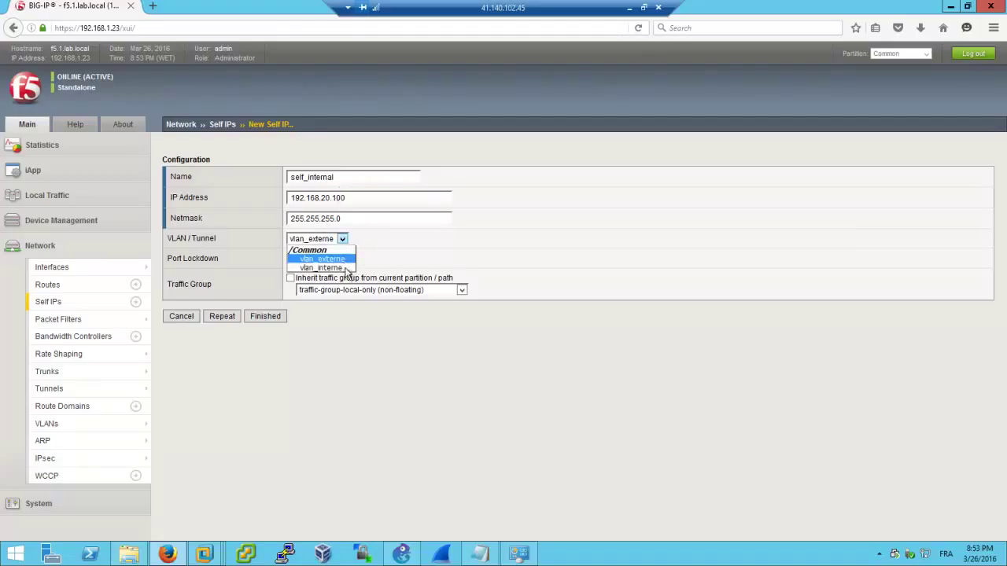
{"action": "left_click", "coordinate": [351, 273]}
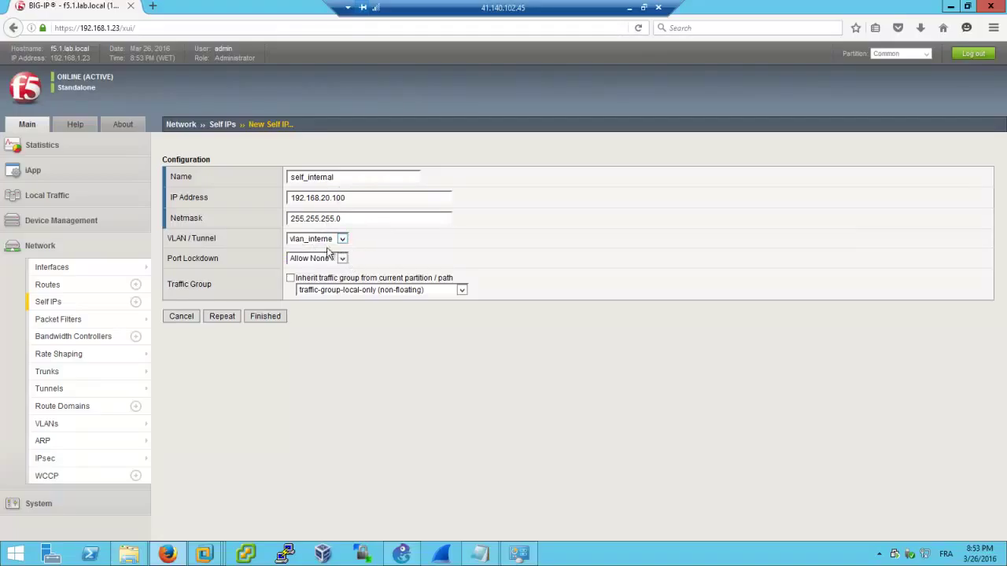
{"action": "left_click", "coordinate": [342, 261]}
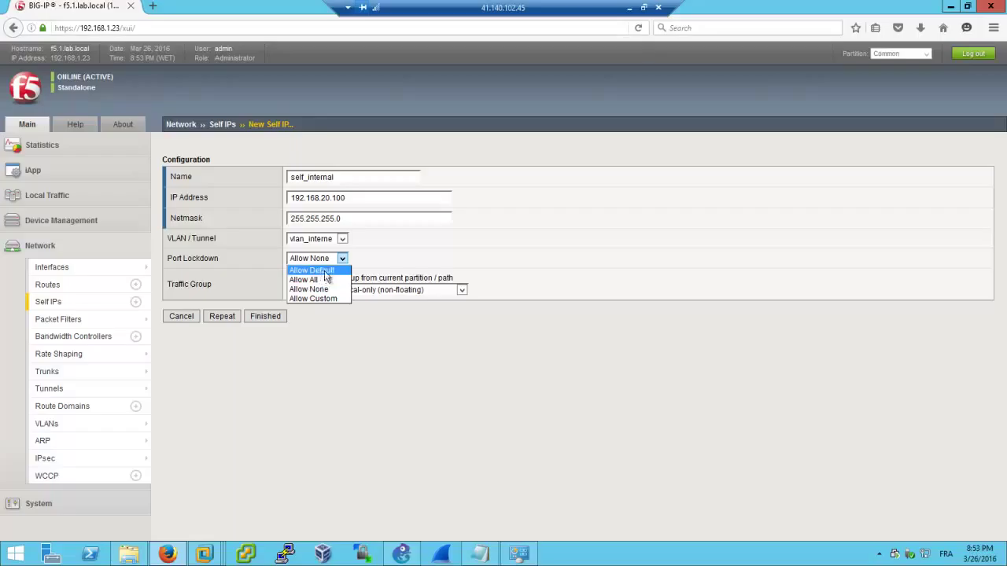
{"action": "left_click", "coordinate": [337, 272]}
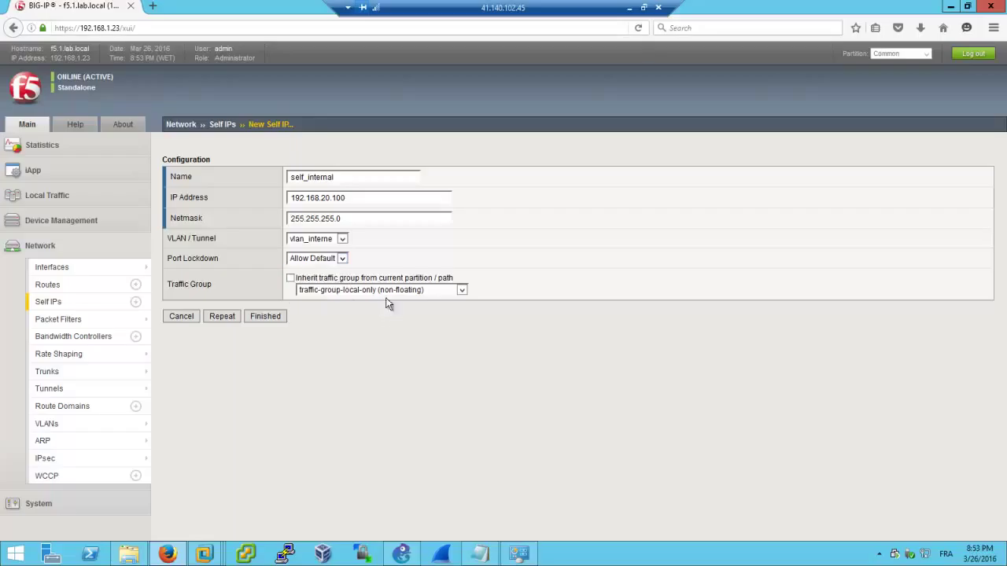
- Keep traffic-group-local-only (non-floating) for self_internal and save it, repeating the form for another self IP
{"action": "left_click", "coordinate": [345, 291]}
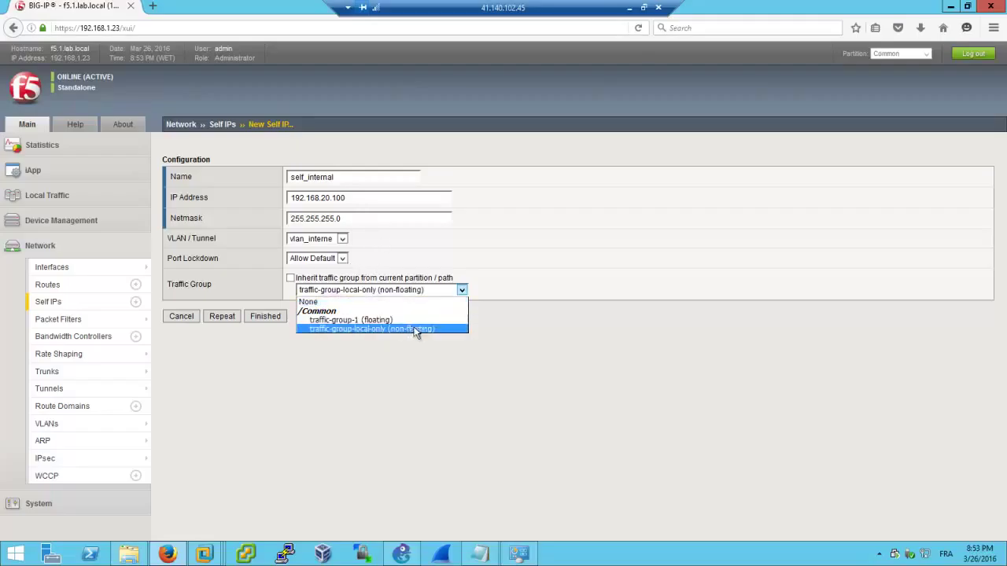
{"action": "left_click", "coordinate": [438, 328]}
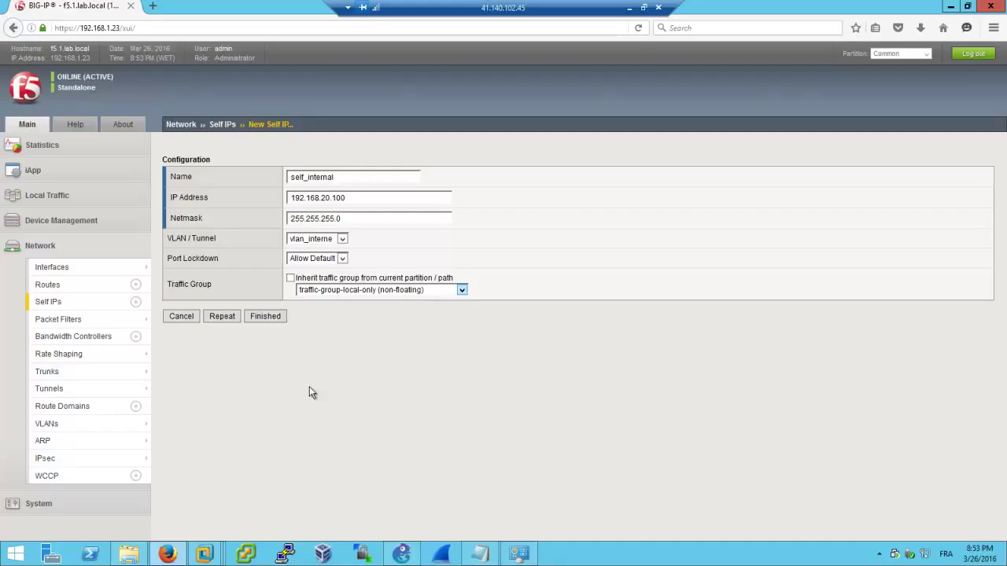
{"action": "left_click", "coordinate": [224, 317]}
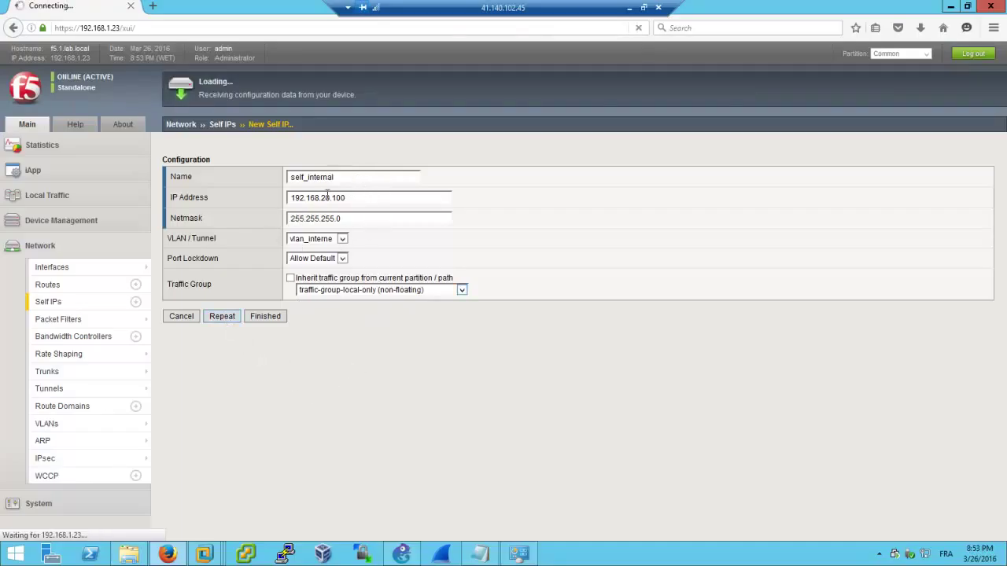
- Name the next self IP float_internal
{"action": "left_click", "coordinate": [301, 176]}
{"action": "left_click", "coordinate": [315, 196]}
{"action": "left_click_drag", "start_coordinate": [304, 180], "coordinate": [237, 180]}
{"action": "type", "text": "float"}
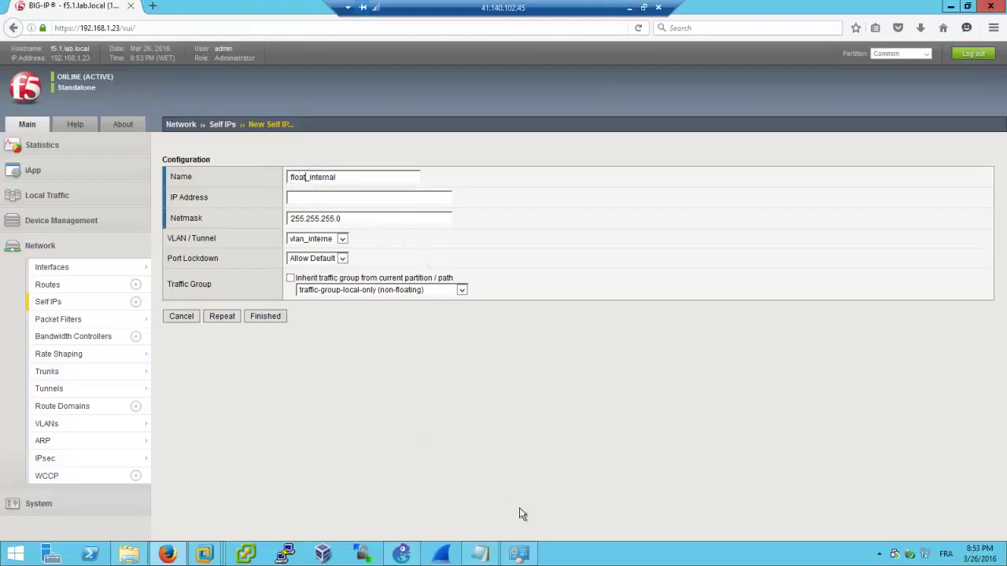
- Check the server-side float IP in the GNS3 topology, return to the self IP form and set the address to 192.168.20.101
{"action": "left_click", "coordinate": [402, 553]}
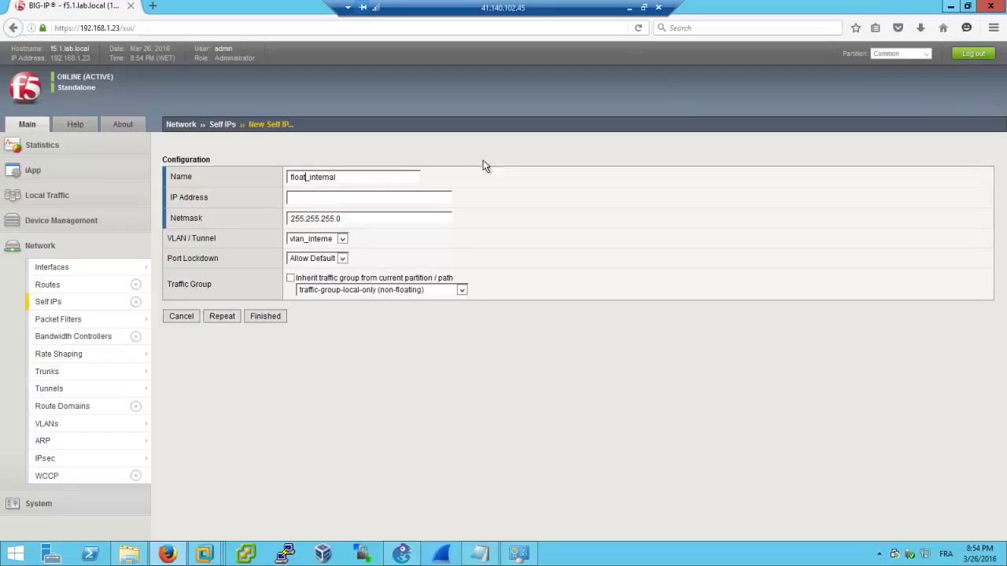
{"action": "left_click", "coordinate": [950, 7]}
{"action": "type", "text": "192."}
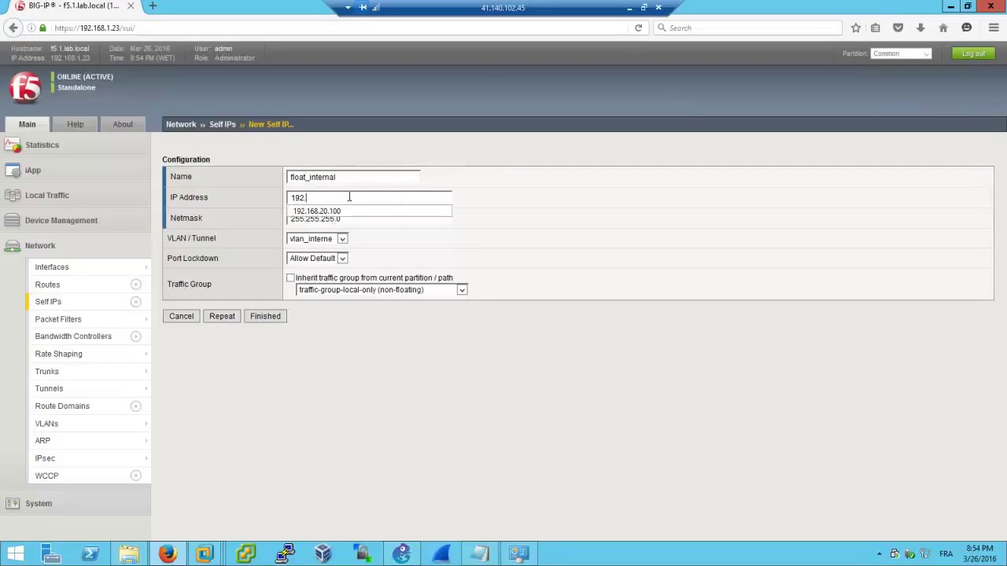
{"action": "type", "text": "01"}
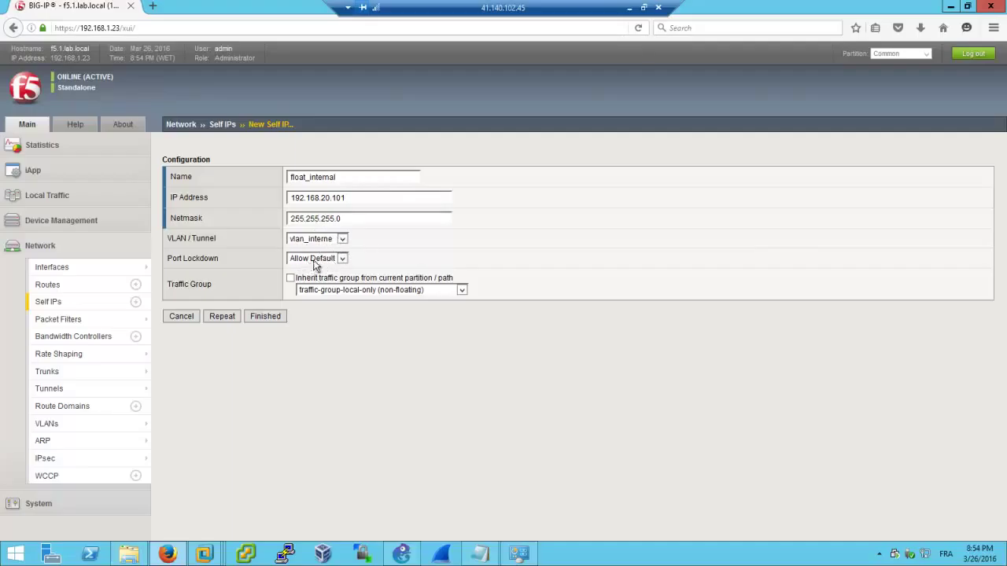
- Set float_internal's traffic group to traffic-group-1 (floating) and save it, repeating the form for another self IP
{"action": "left_click", "coordinate": [369, 290]}
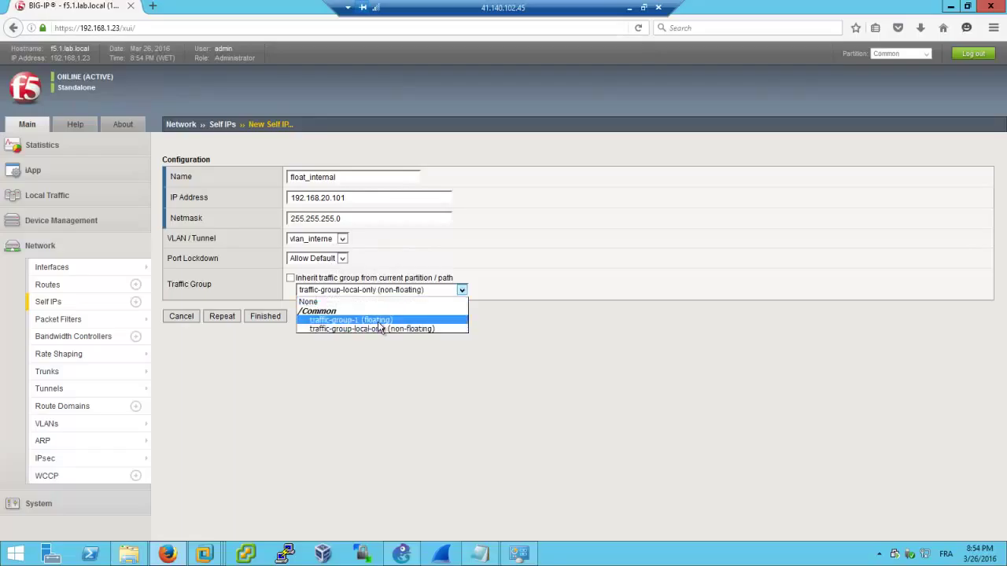
{"action": "left_click", "coordinate": [368, 320]}
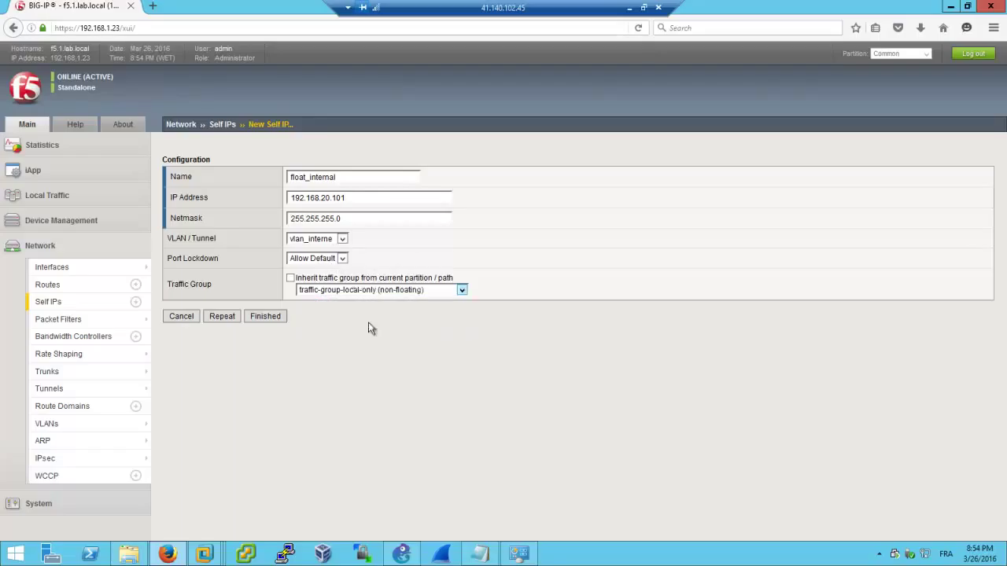
{"action": "left_click", "coordinate": [222, 318]}
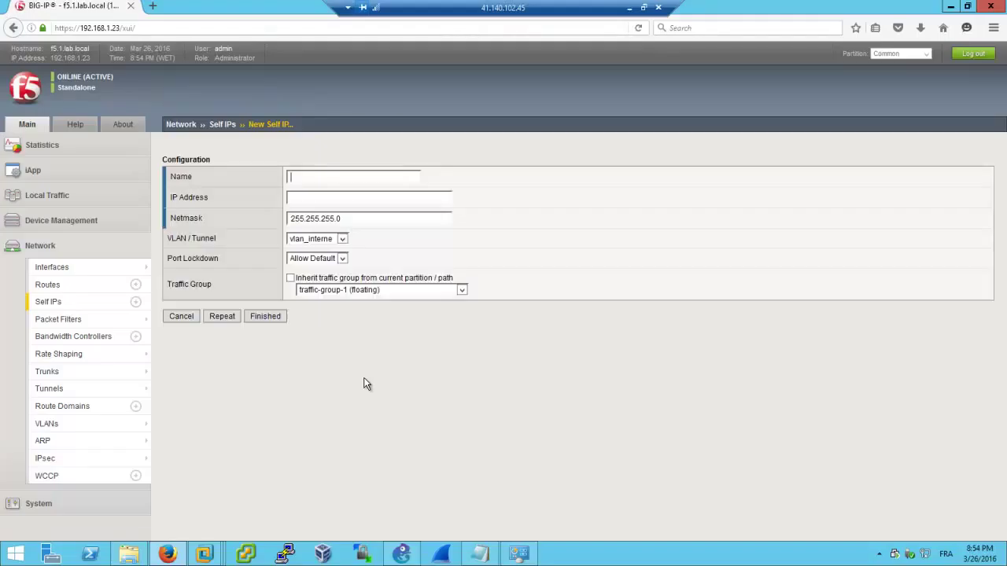
- Name the third self IP self_external
{"action": "left_click", "coordinate": [325, 176]}
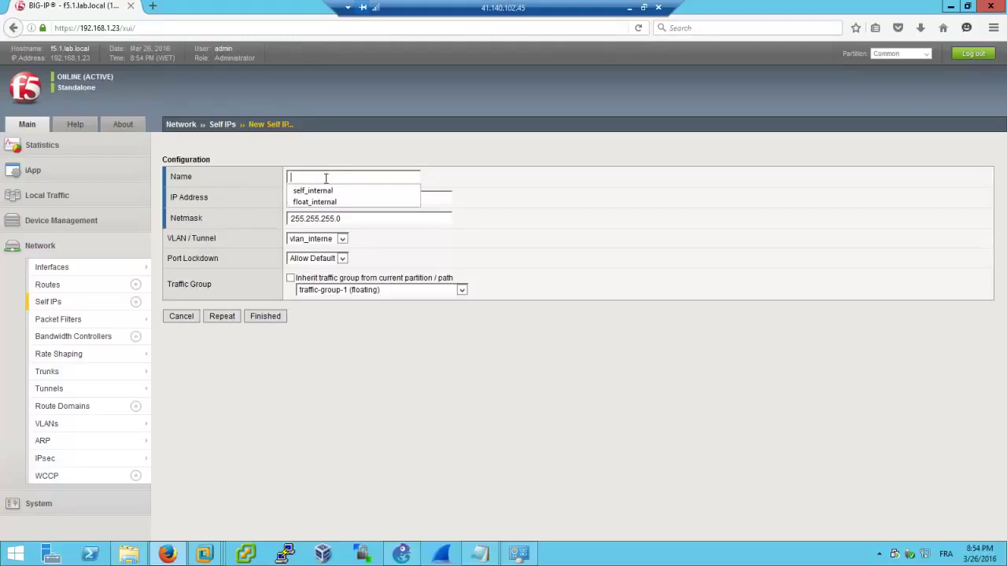
{"action": "left_click", "coordinate": [329, 191]}
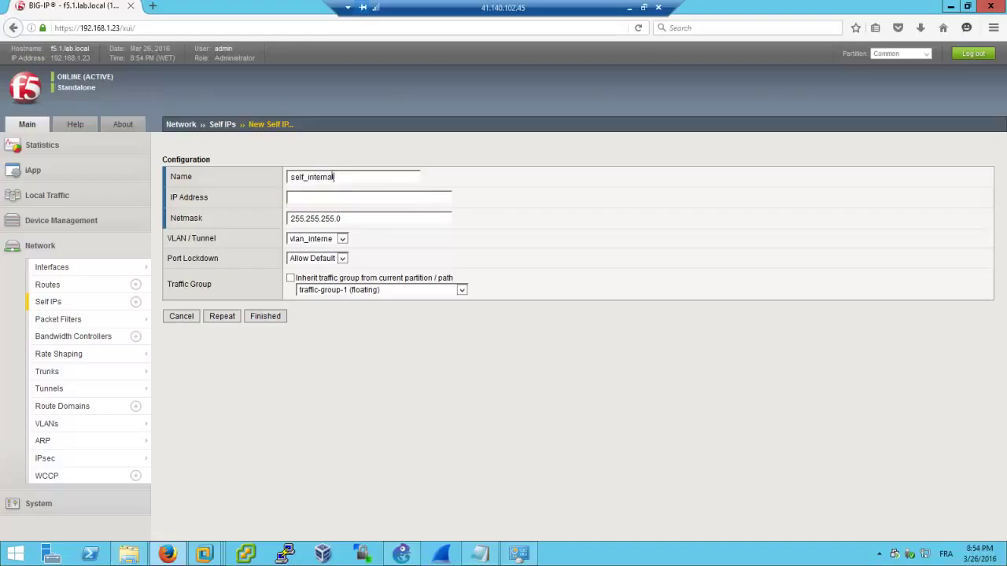
{"action": "left_click_drag", "start_coordinate": [340, 174], "coordinate": [307, 176]}
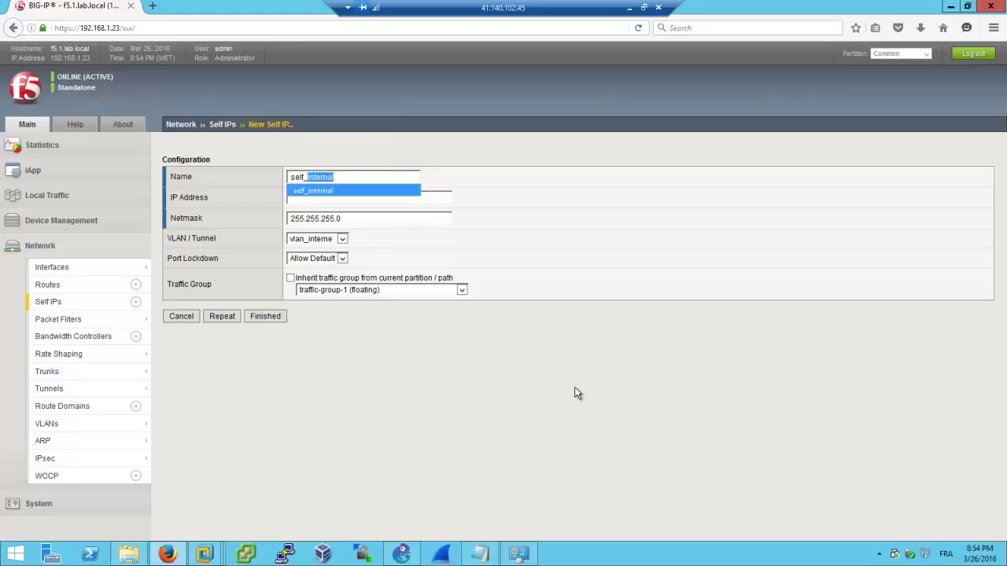
{"action": "type", "text": "external"}
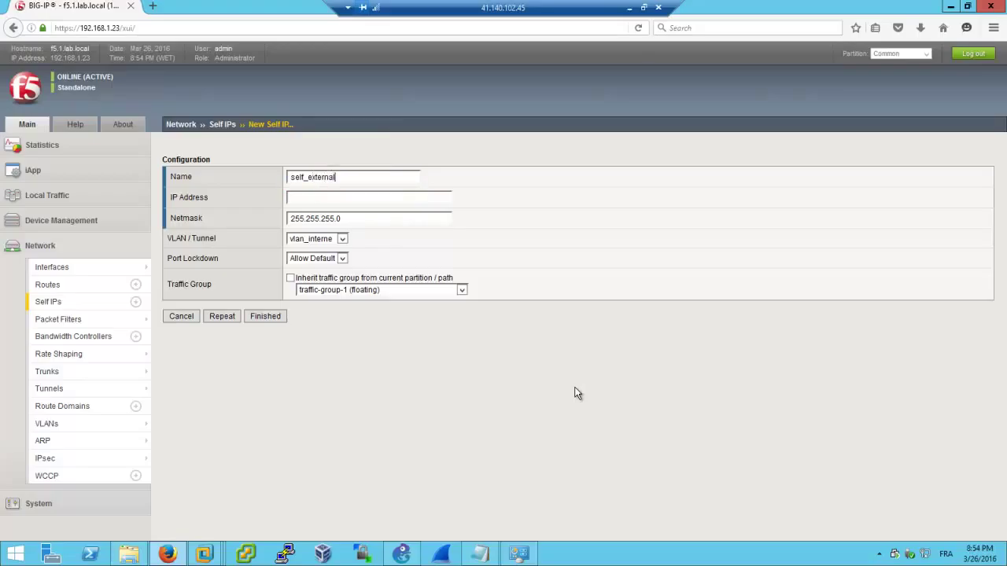
- Check the client-side self IP in the GNS3 topology, return to the form and set the address to 192.168.50.100
{"action": "left_click", "coordinate": [342, 196]}
{"action": "left_click", "coordinate": [403, 554]}
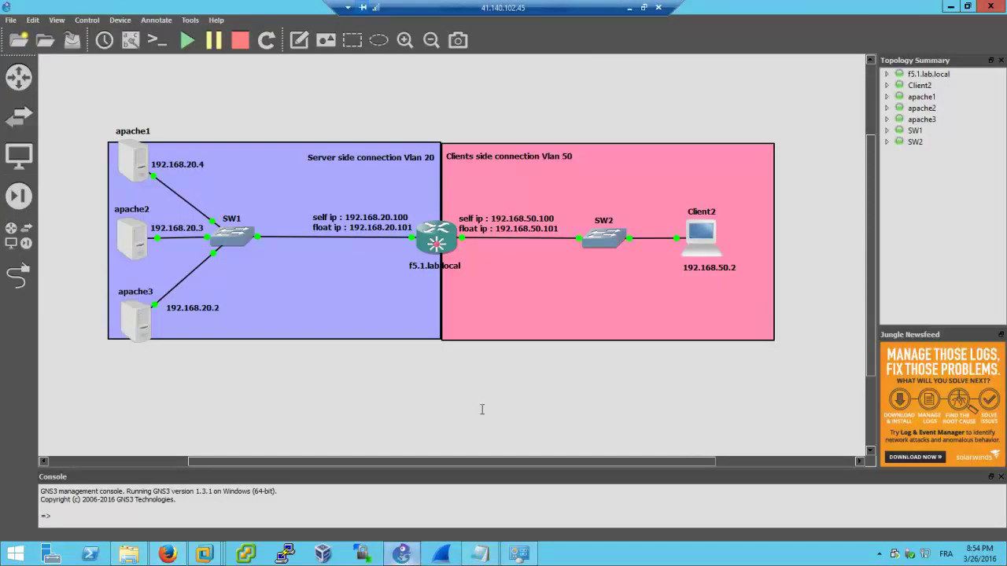
{"action": "left_click", "coordinate": [951, 6]}
{"action": "type", "text": "192.168.50.100"}
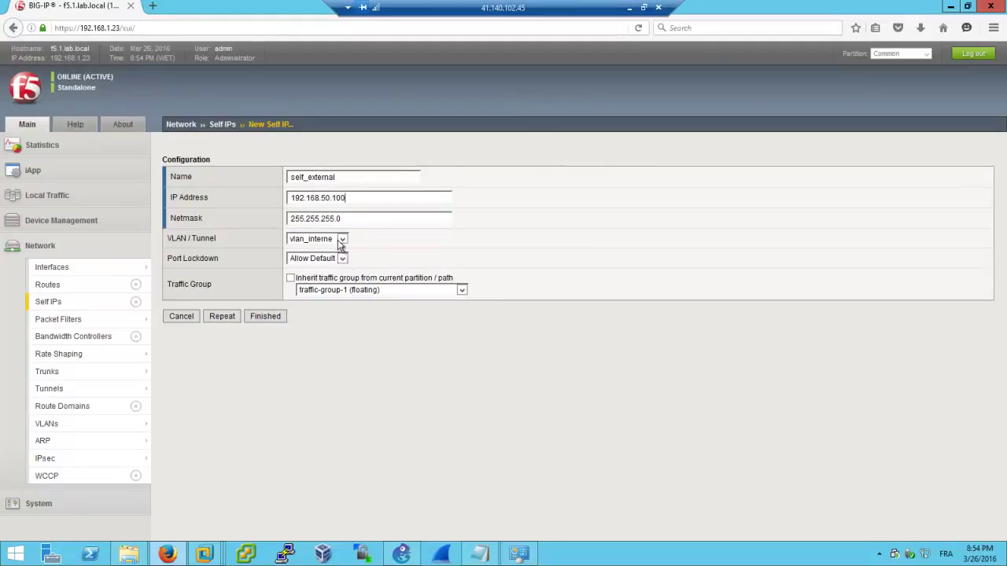
- Assign self_external to the vlan_externe VLAN and set its port lockdown to Allow None
{"action": "left_click", "coordinate": [343, 239]}
{"action": "left_click", "coordinate": [337, 265]}
{"action": "left_click", "coordinate": [336, 262]}
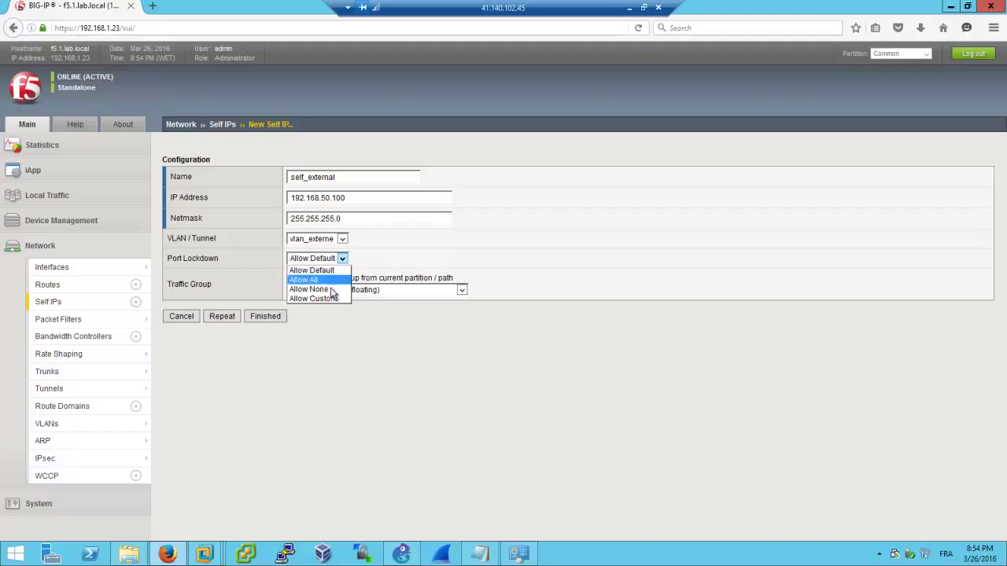
{"action": "left_click", "coordinate": [331, 289]}
- Set self_external's traffic group to traffic-group-local-only (non-floating) and save it, repeating the form for another self IP
{"action": "left_click", "coordinate": [364, 293]}
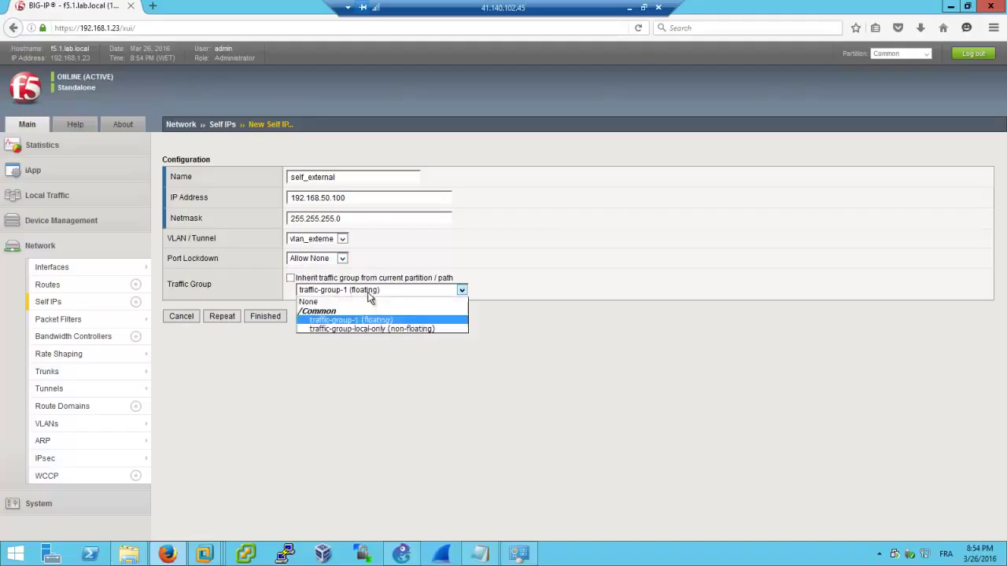
{"action": "left_click", "coordinate": [378, 329]}
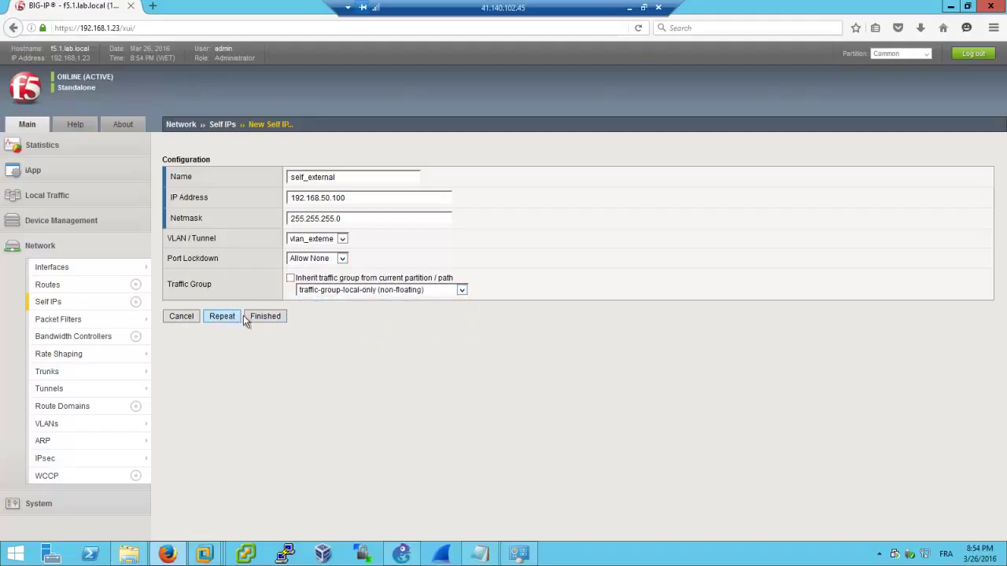
{"action": "left_click", "coordinate": [239, 316]}
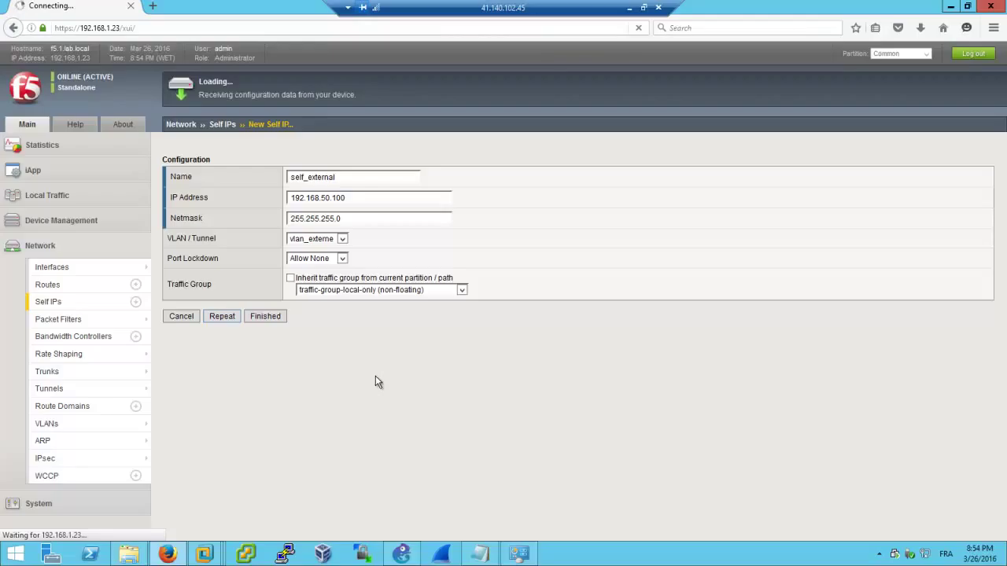
- Name the fourth self IP float_external and set its IP address to 192.168.50.101
{"action": "left_click", "coordinate": [339, 177]}
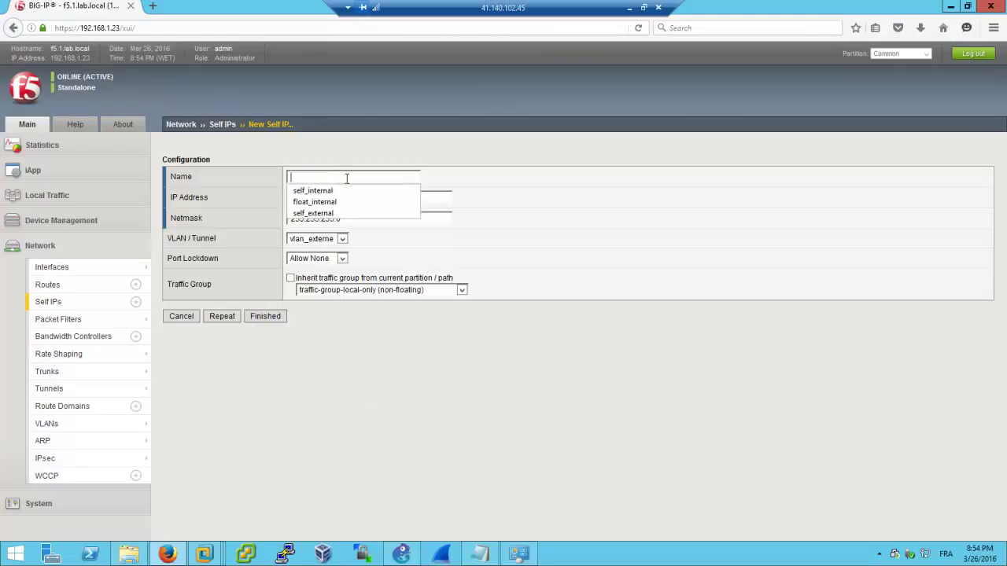
{"action": "left_click", "coordinate": [330, 213]}
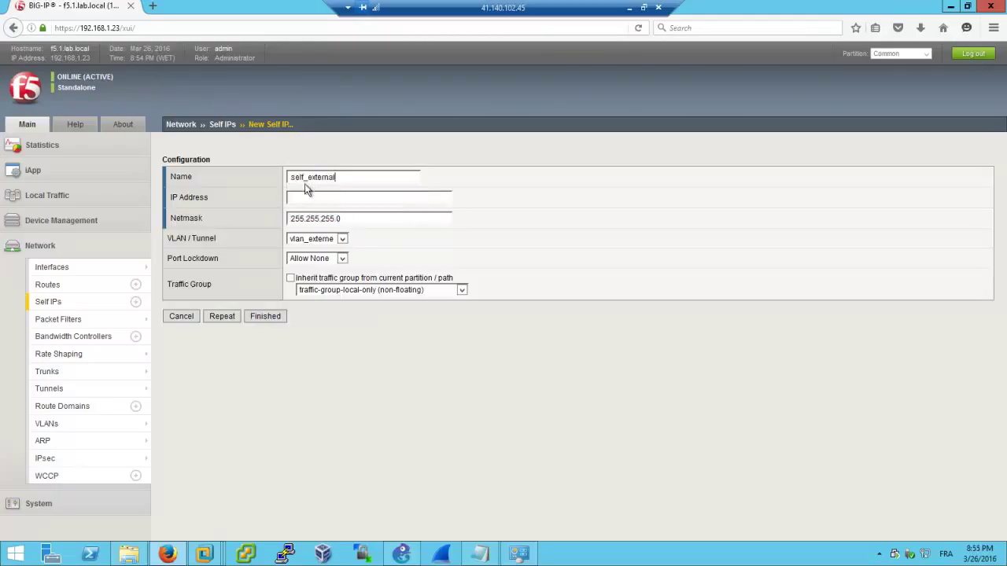
{"action": "left_click_drag", "start_coordinate": [304, 177], "coordinate": [236, 171]}
{"action": "type", "text": "float"}
{"action": "left_click", "coordinate": [318, 198]}
{"action": "left_click", "coordinate": [353, 233]}
{"action": "key", "text": "BackSpace"}
{"action": "type", "text": "192.168.50.101"}
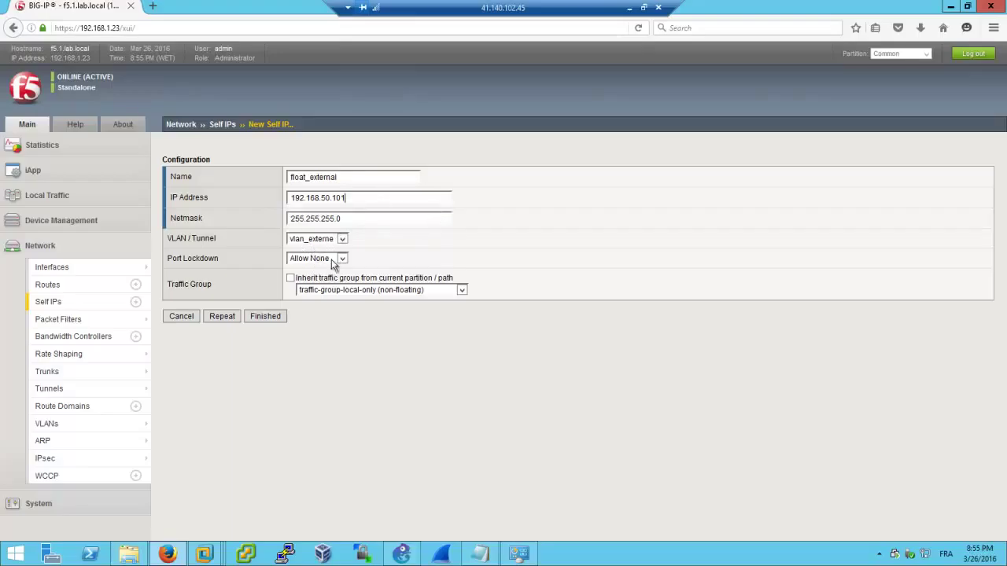
- Set float_external's traffic group to traffic-group-1 (floating) and finish creating the self IP
{"action": "left_click", "coordinate": [335, 292]}
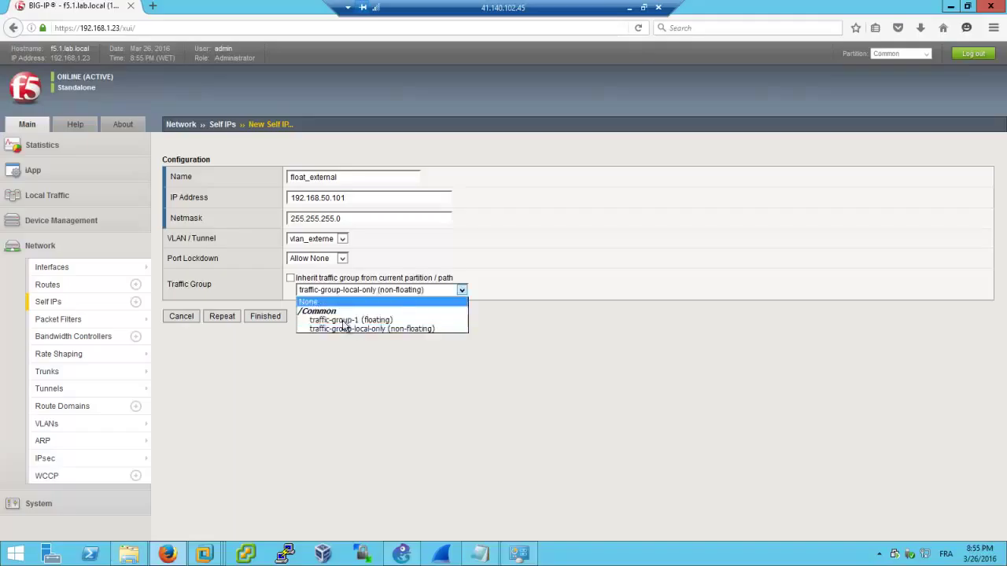
{"action": "left_click", "coordinate": [344, 321]}
{"action": "left_click", "coordinate": [265, 316]}
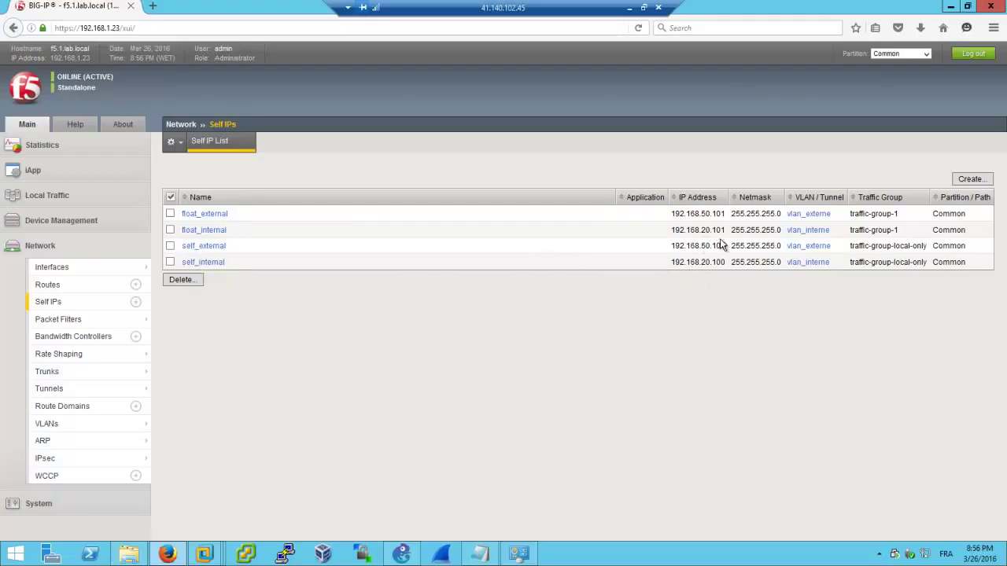
- Review the IP addresses of float_external, self_internal and float_internal in the self IP list
{"action": "left_click_drag", "start_coordinate": [725, 214], "coordinate": [667, 216]}
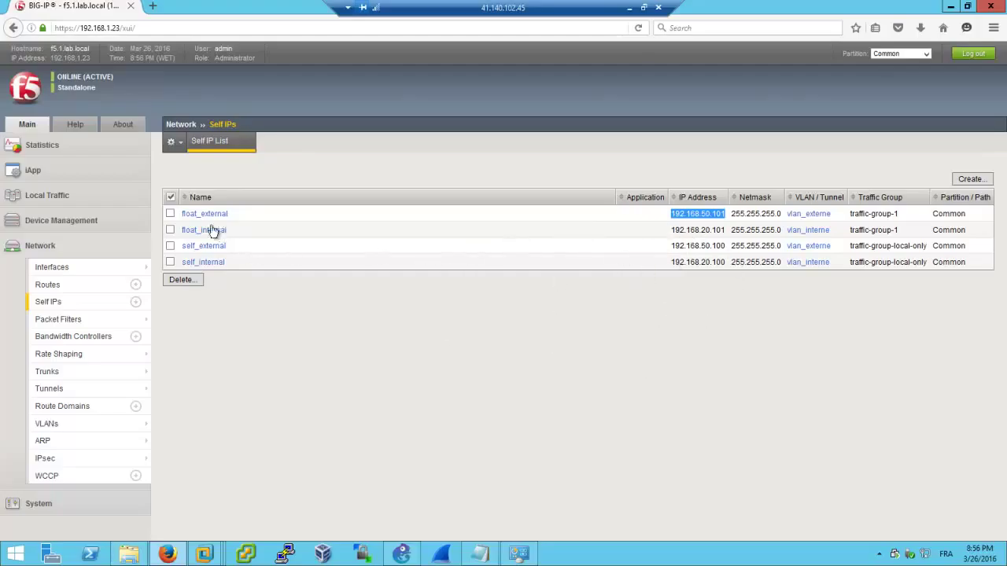
{"action": "left_click_drag", "start_coordinate": [672, 262], "coordinate": [720, 258]}
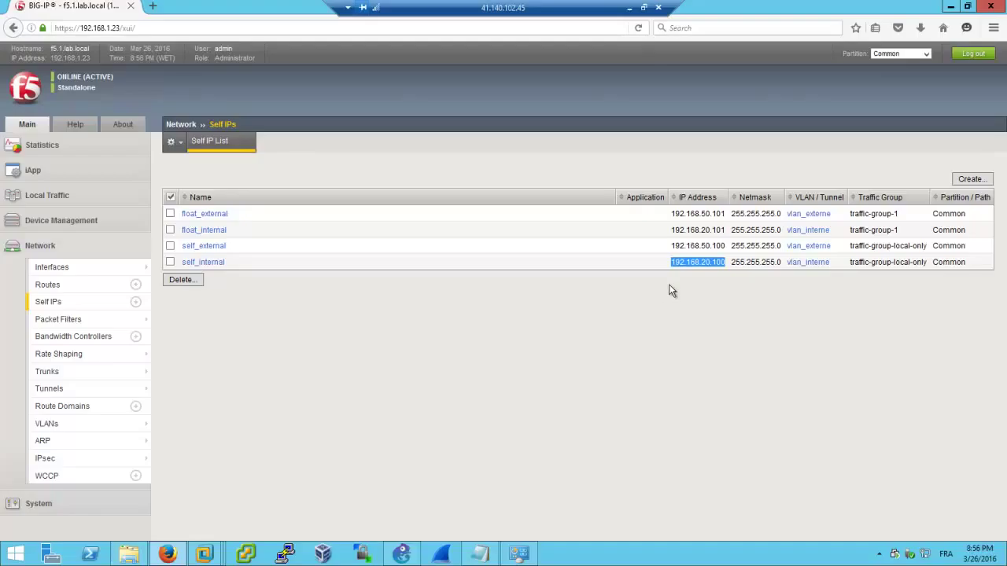
{"action": "left_click_drag", "start_coordinate": [665, 230], "coordinate": [729, 233]}
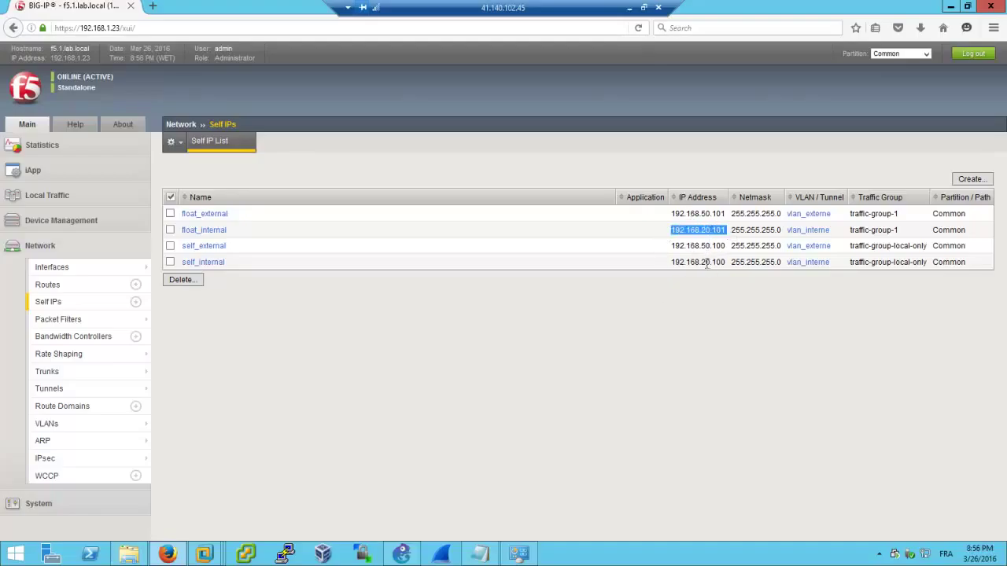
{"action": "left_click", "coordinate": [675, 313]}
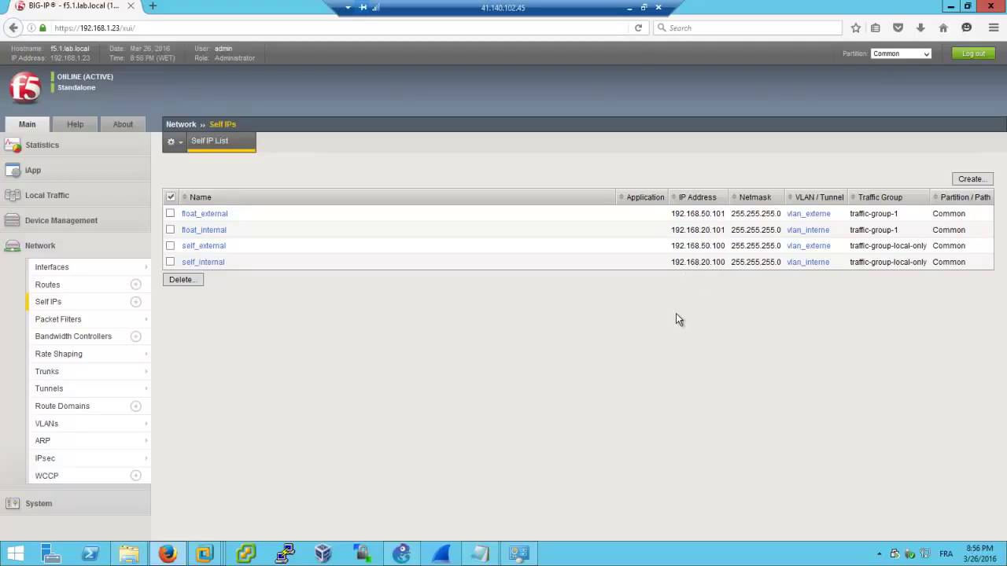